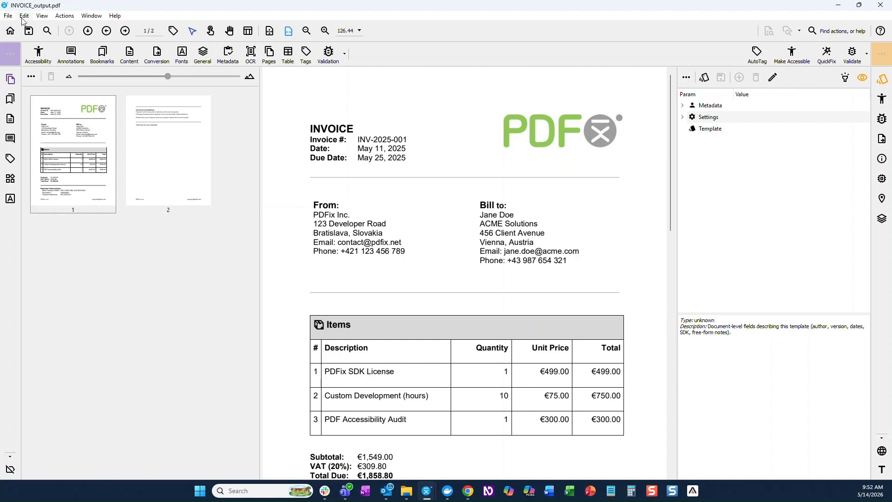
pyautogui.click(67, 20)
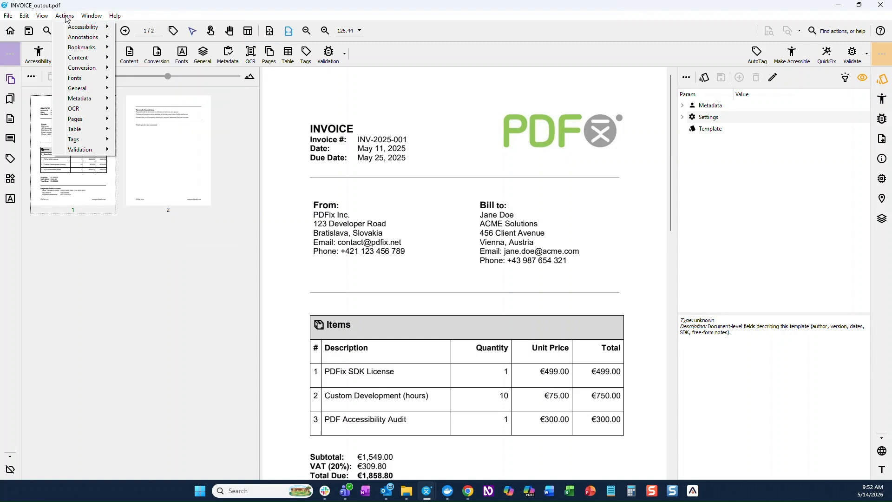
pyautogui.moveTo(116, 19)
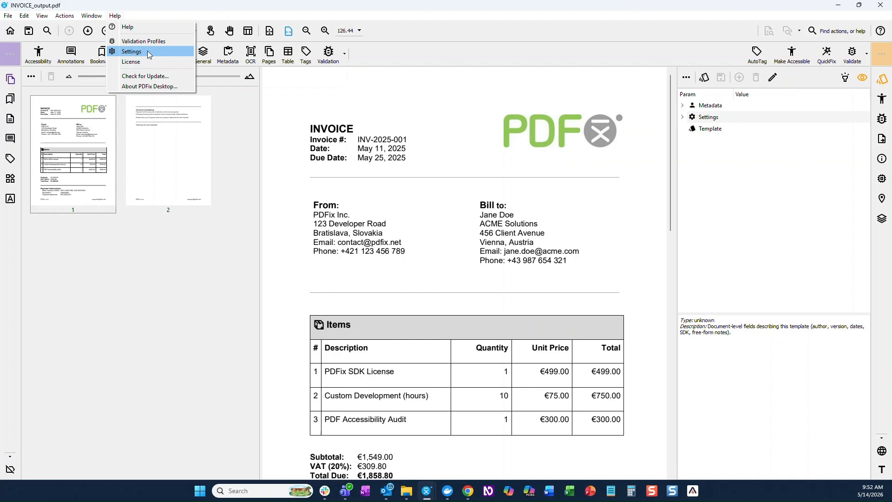
pyautogui.click(114, 294)
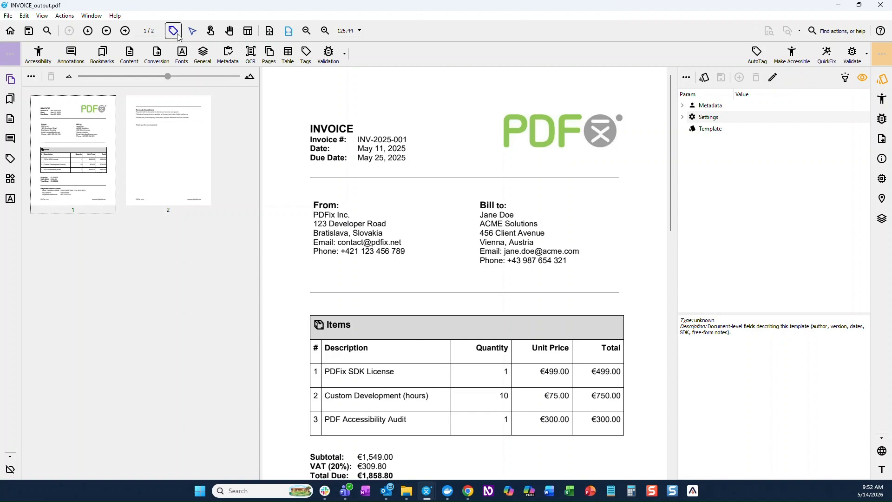
# - View the main window's file list, return to the invoice, and briefly bring up the document's text search
pyautogui.click(10, 31)
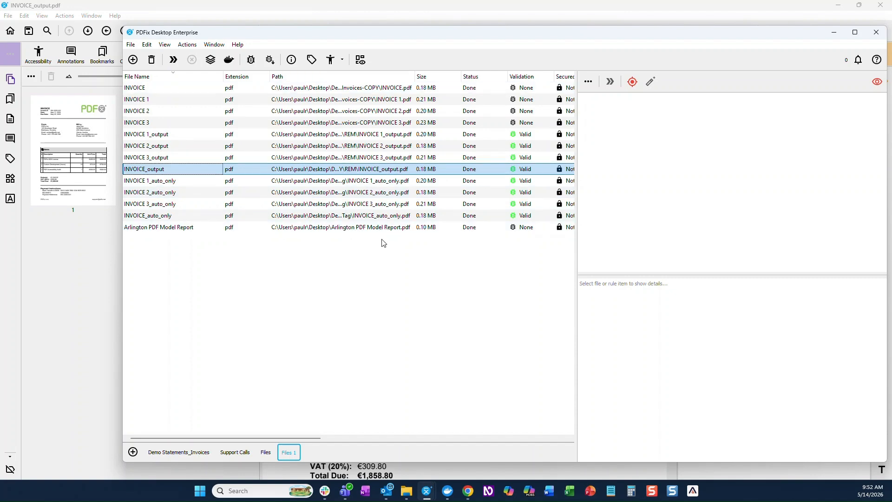
pyautogui.click(834, 33)
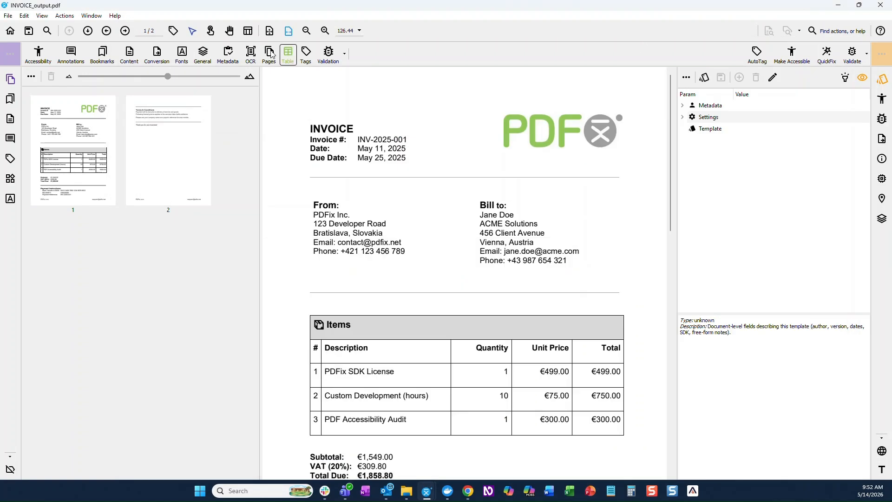
pyautogui.click(47, 31)
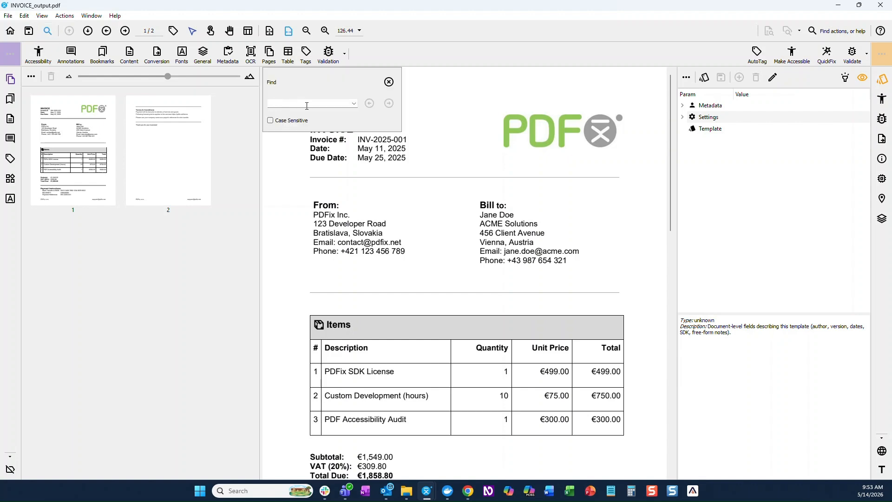
pyautogui.click(389, 82)
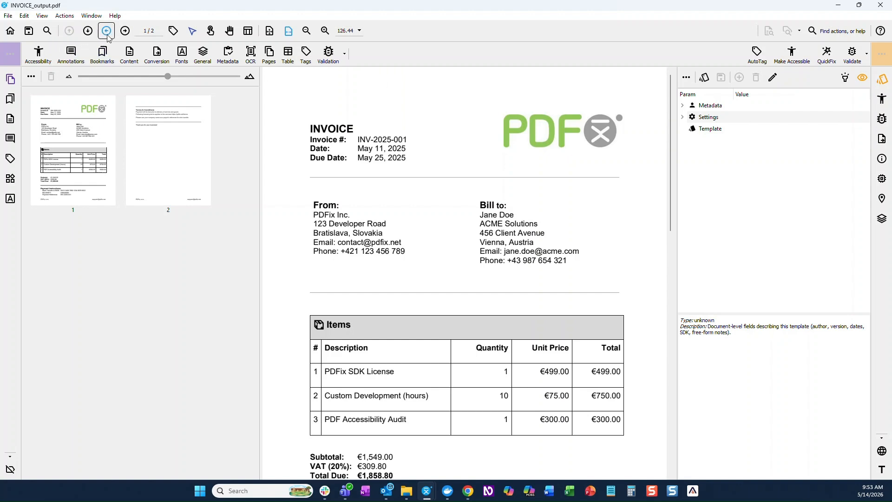
# - Move to page 2 and back to page 1, first page by page and again by entering the page numbers
pyautogui.click(86, 32)
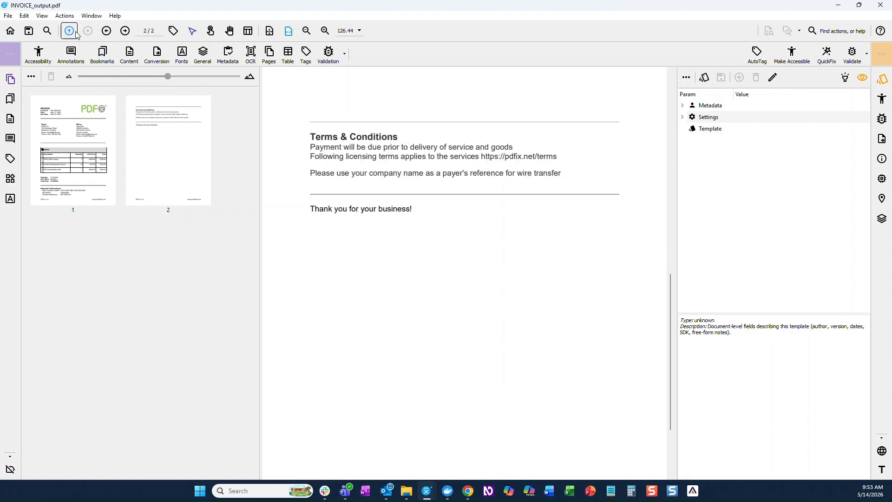
pyautogui.click(70, 33)
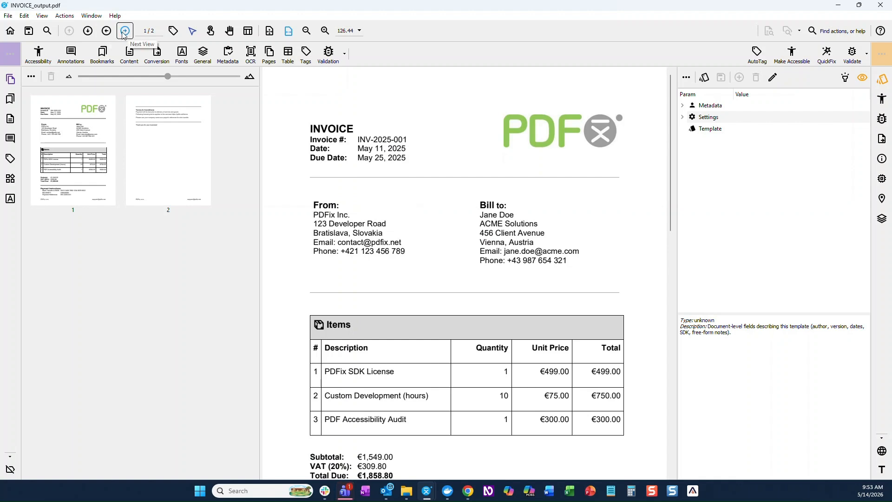
pyautogui.doubleClick(145, 31)
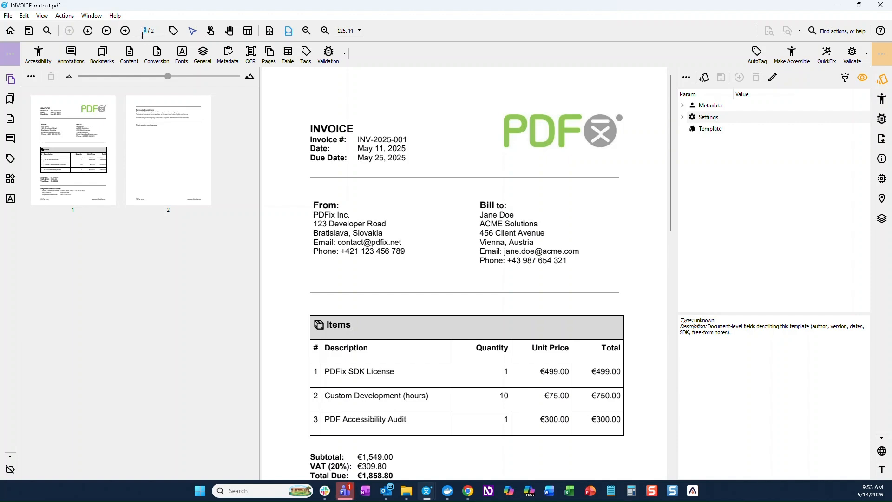
pyautogui.write('2')
pyautogui.press('Return')
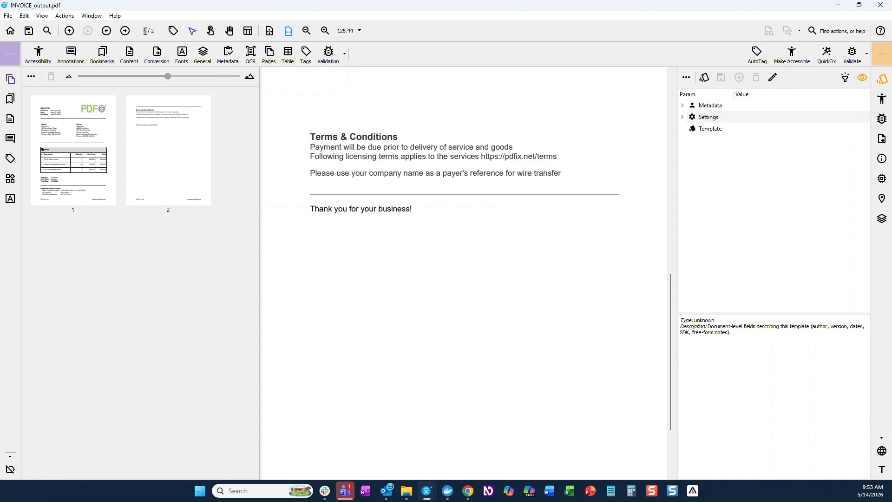
pyautogui.write('1')
pyautogui.press('Return')
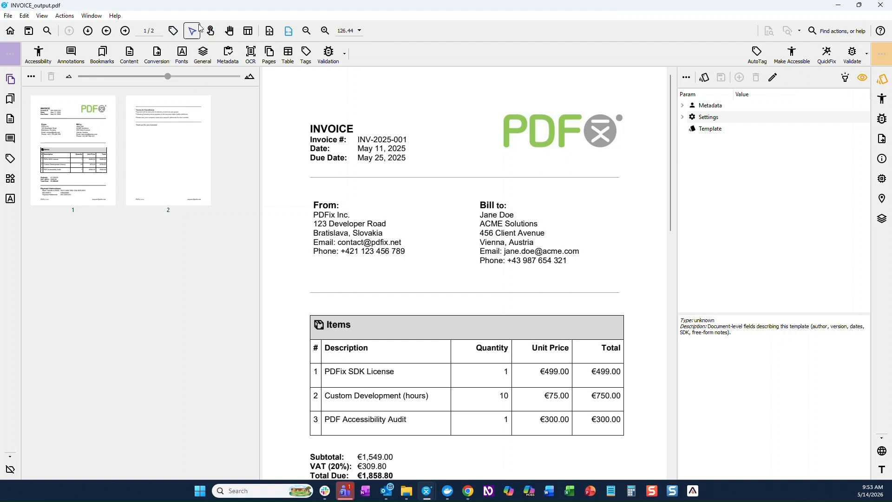
# - With the Tag Tool, inspect the tags of the INVOICE and From headings and of the address and phone lines under Bill to
pyautogui.click(174, 36)
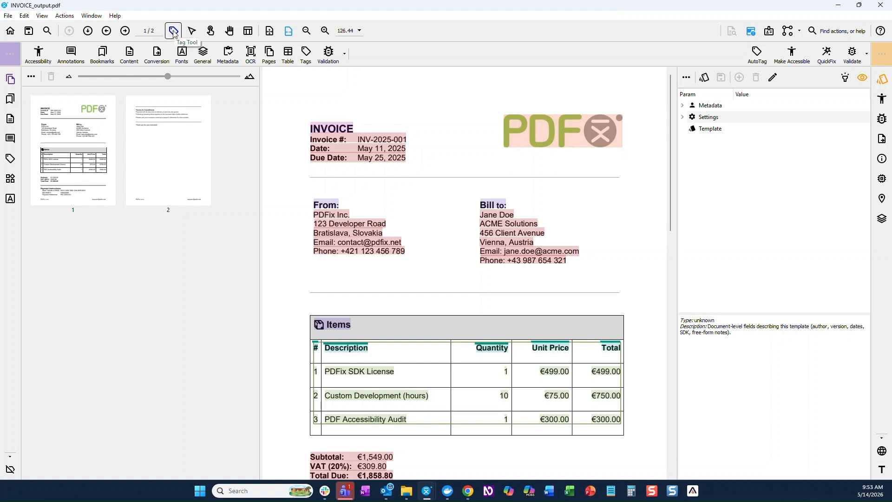
pyautogui.click(315, 129)
pyautogui.click(323, 206)
pyautogui.click(520, 232)
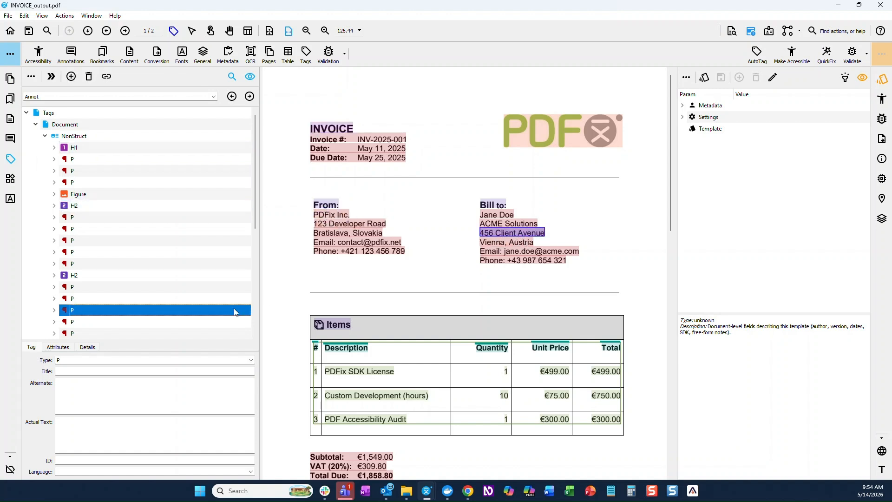
pyautogui.click(533, 259)
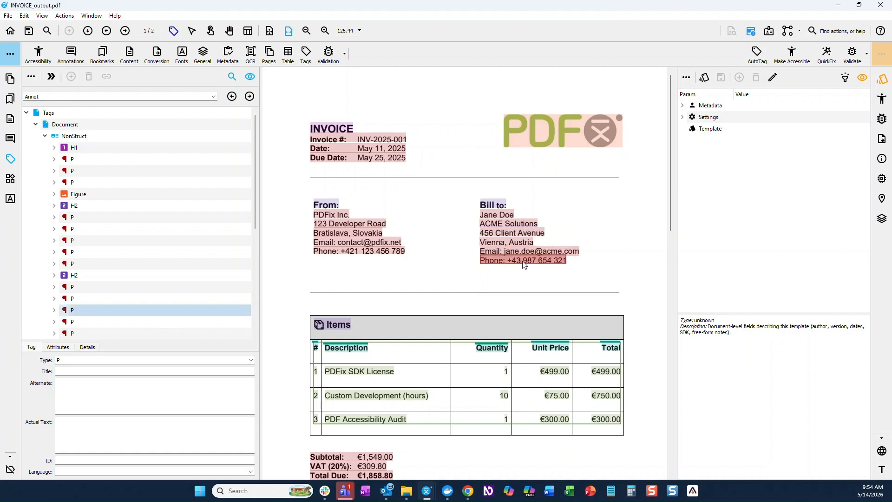
# - Select the INVOICE heading text by framing it and view the commands available for the selection
pyautogui.click(192, 30)
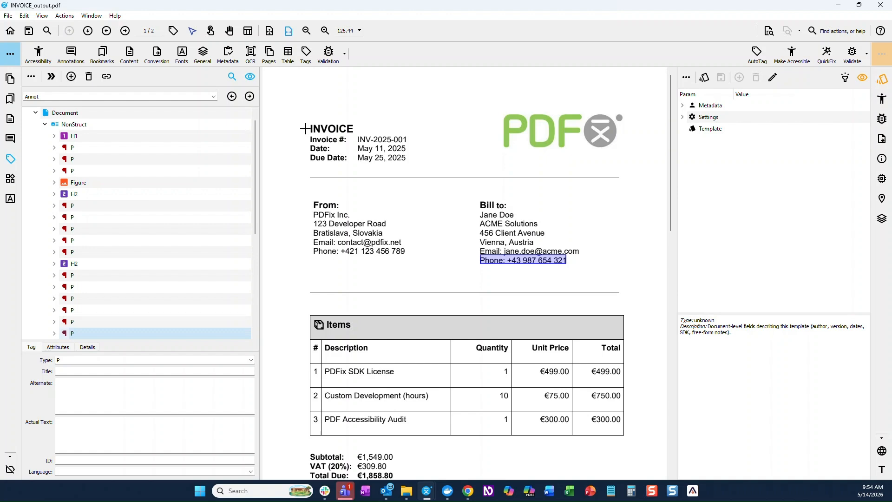
pyautogui.moveTo(310, 129); pyautogui.dragTo(356, 131)
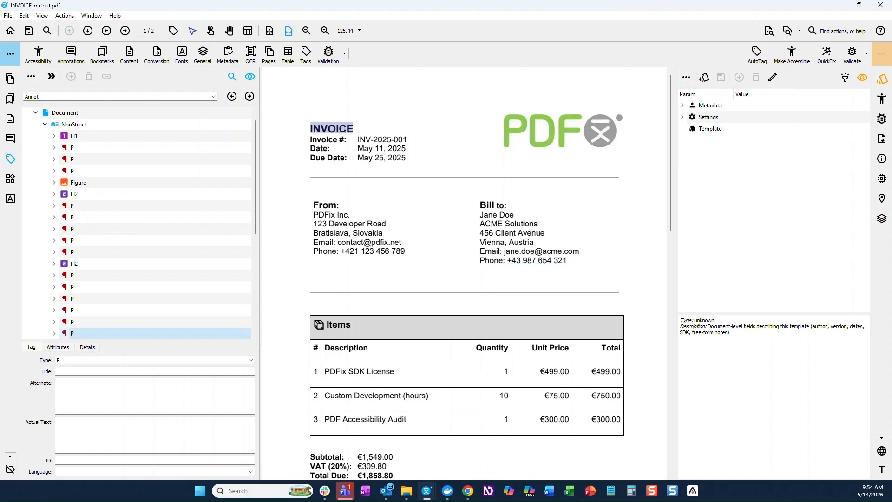
pyautogui.rightClick(340, 128)
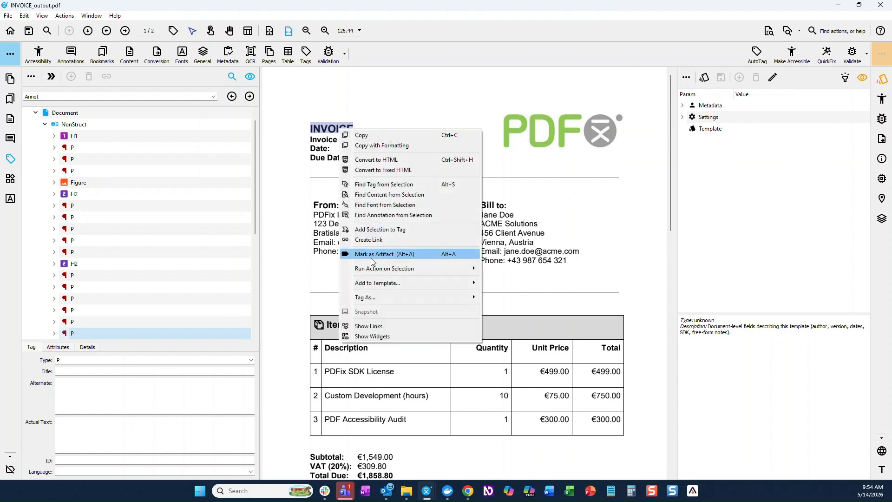
pyautogui.click(374, 229)
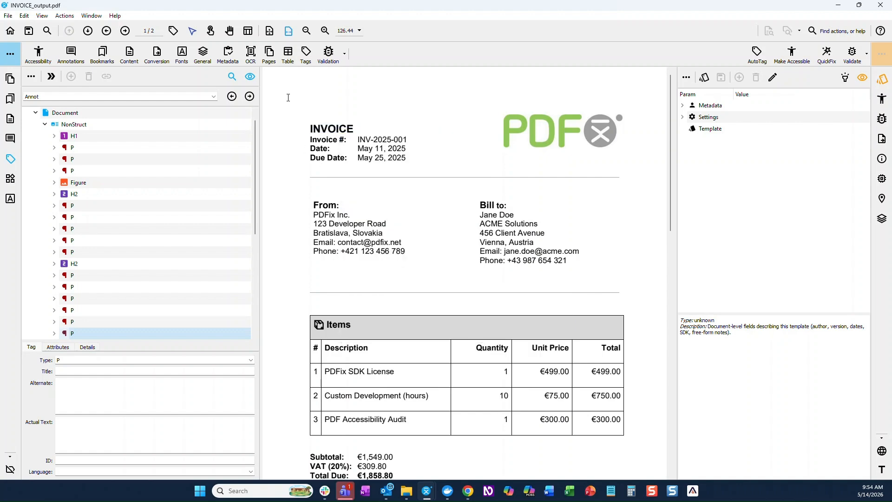
# - Select the INVOICE heading as a single page object and view its Add to Template and Tag As options
pyautogui.click(210, 31)
pyautogui.click(328, 128)
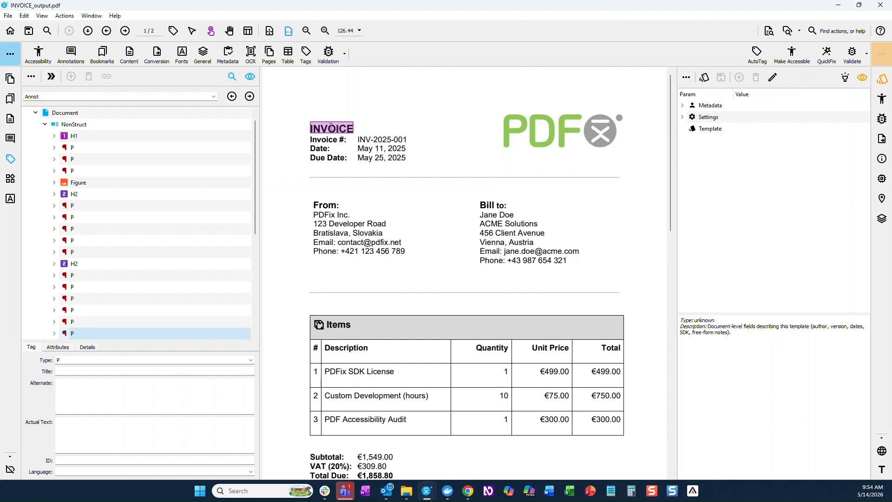
pyautogui.rightClick(332, 129)
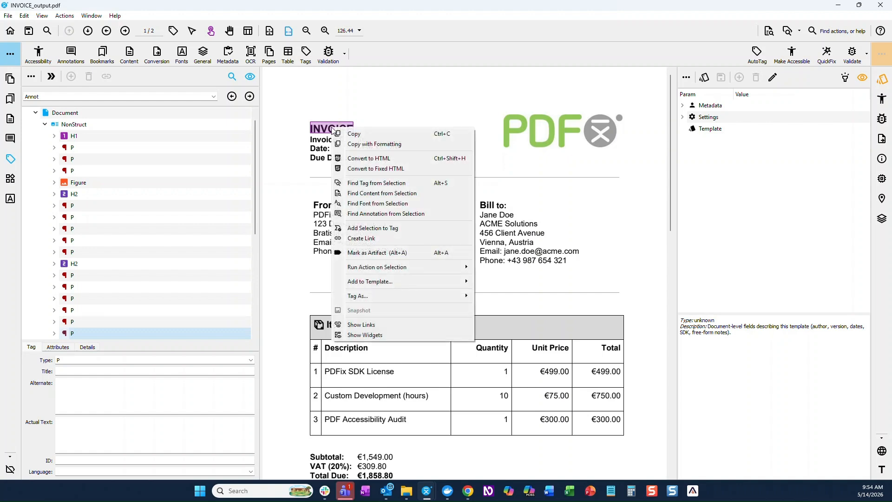
pyautogui.moveTo(367, 282)
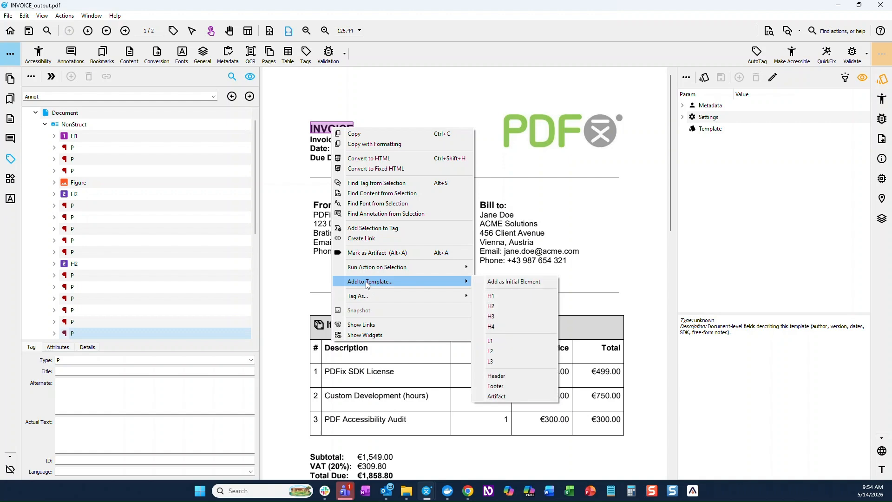
pyautogui.moveTo(360, 298)
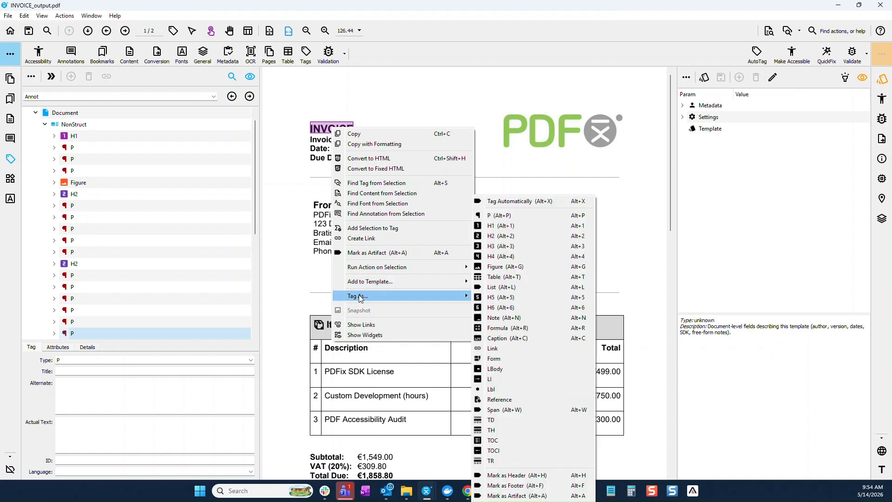
# - Activate the hand tool and look through the invoice page from the heading down to the payment instructions and back
pyautogui.click(229, 32)
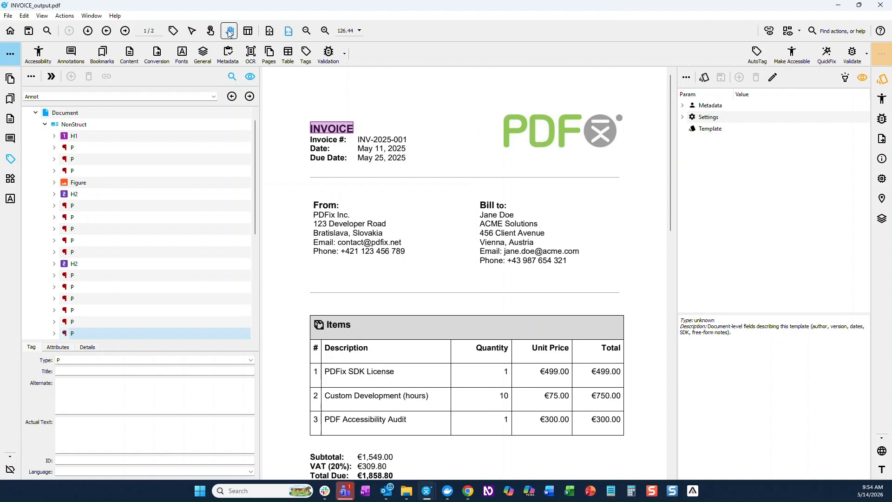
pyautogui.scroll(-2, 311, 186)
pyautogui.scroll(3, 311, 186)
pyautogui.scroll(-3, 334, 256)
pyautogui.scroll(2, 356, 321)
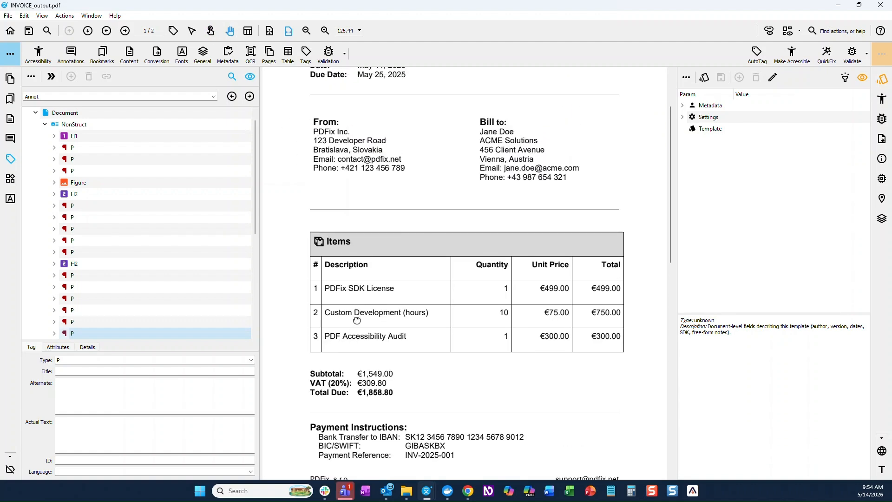
pyautogui.scroll(1, 356, 320)
pyautogui.scroll(-5, 367, 189)
pyautogui.scroll(5, 367, 188)
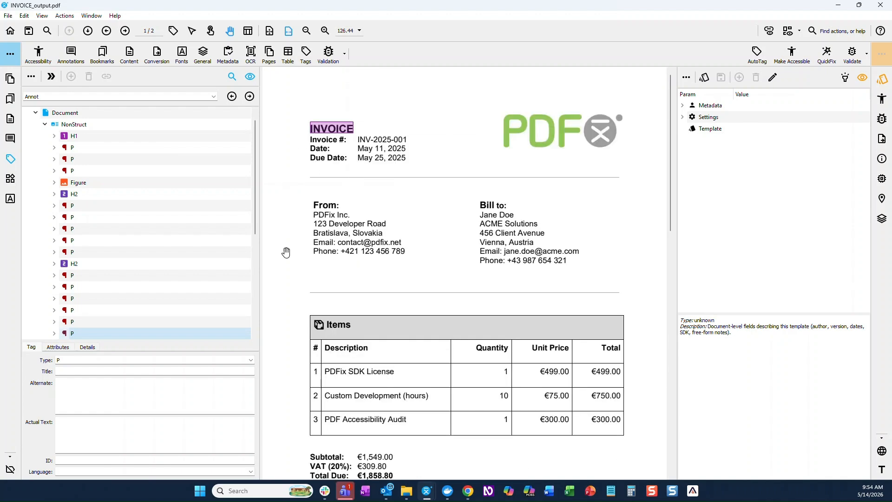
# - Try out the table tool by outlining the header and item rows under Items, and discard the resulting table grid
pyautogui.scroll(-1, 288, 228)
pyautogui.click(248, 30)
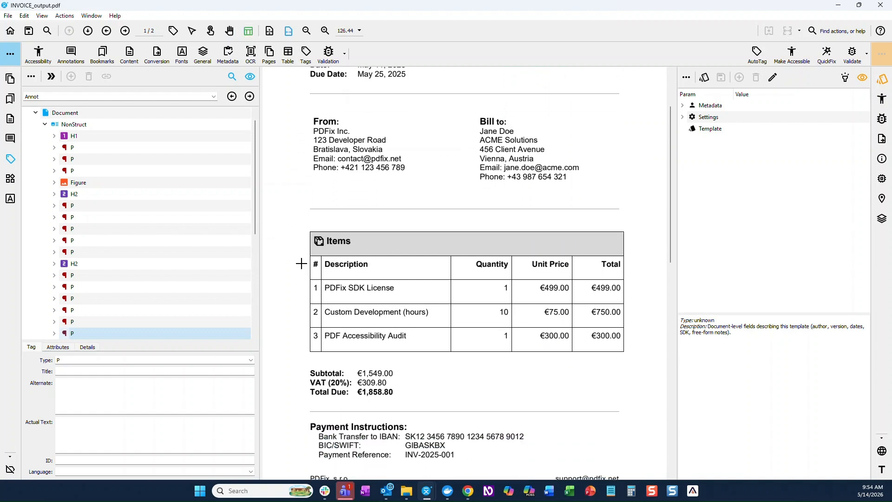
pyautogui.moveTo(307, 255); pyautogui.dragTo(473, 299)
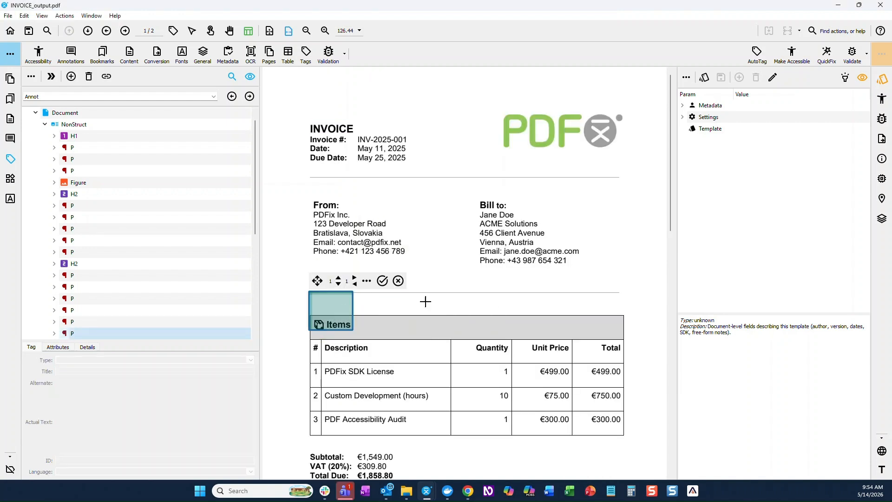
pyautogui.click(399, 281)
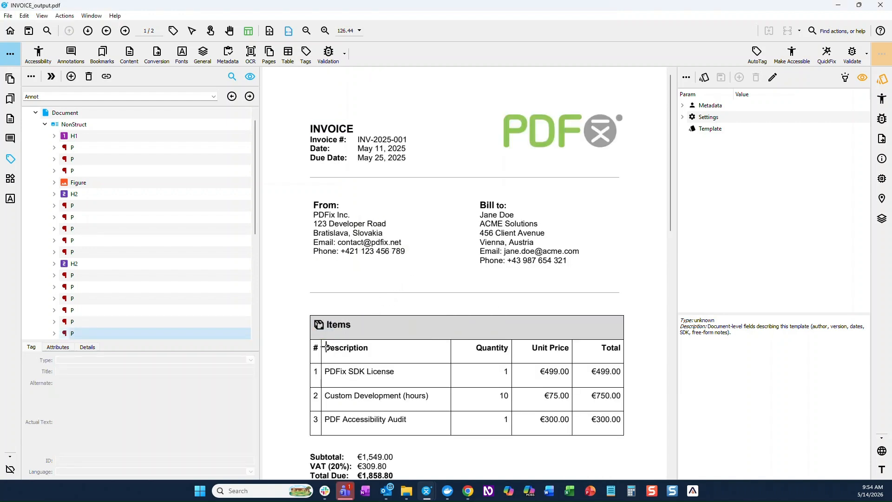
pyautogui.moveTo(307, 337); pyautogui.dragTo(624, 440)
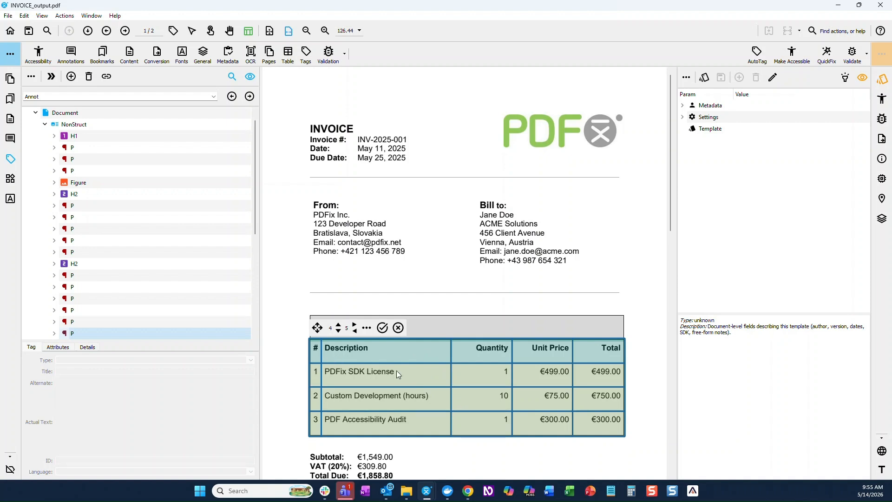
pyautogui.click(398, 328)
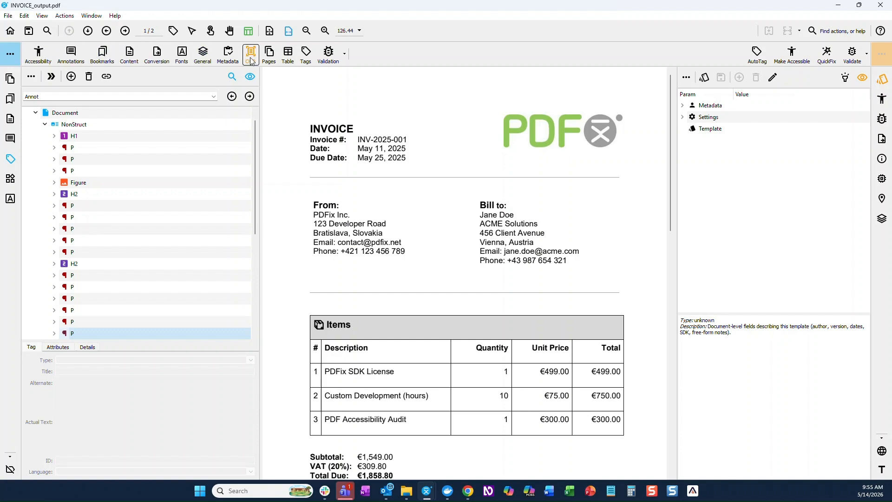
pyautogui.click(10, 56)
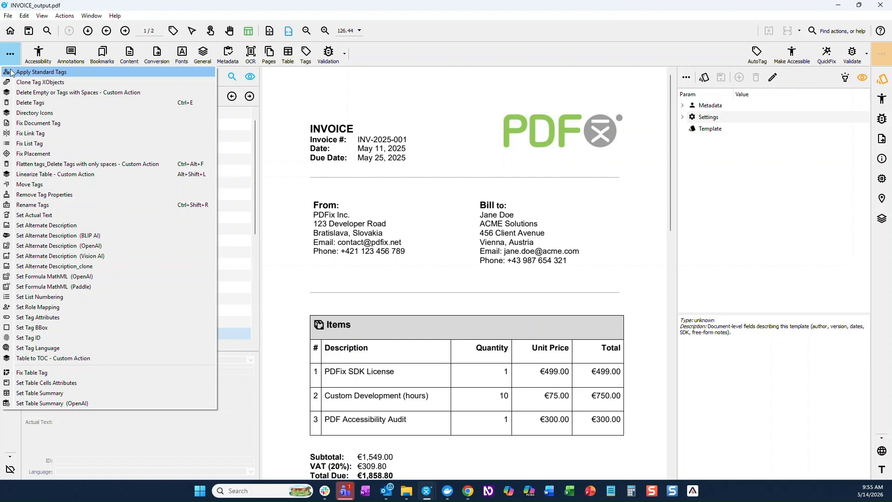
pyautogui.click(396, 55)
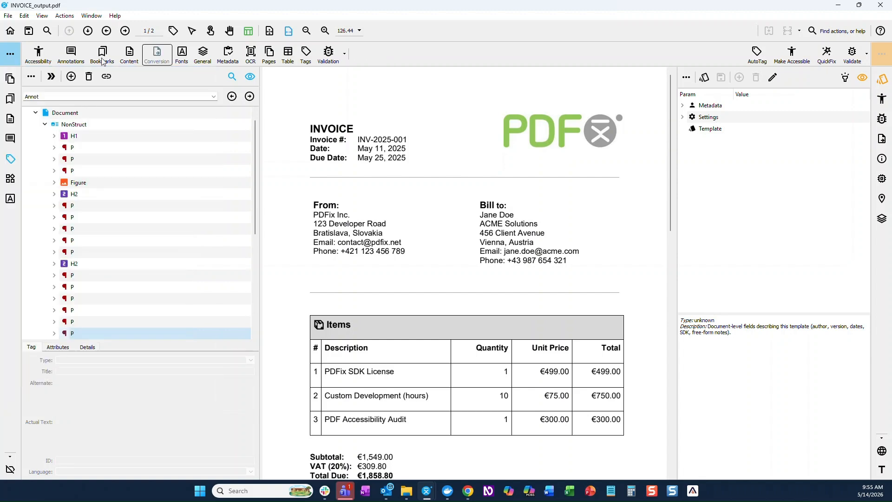
pyautogui.click(13, 56)
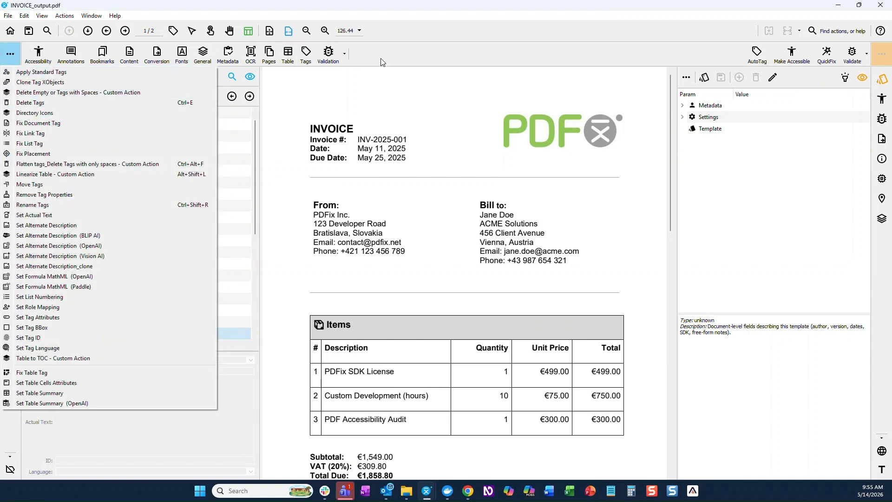
pyautogui.click(282, 68)
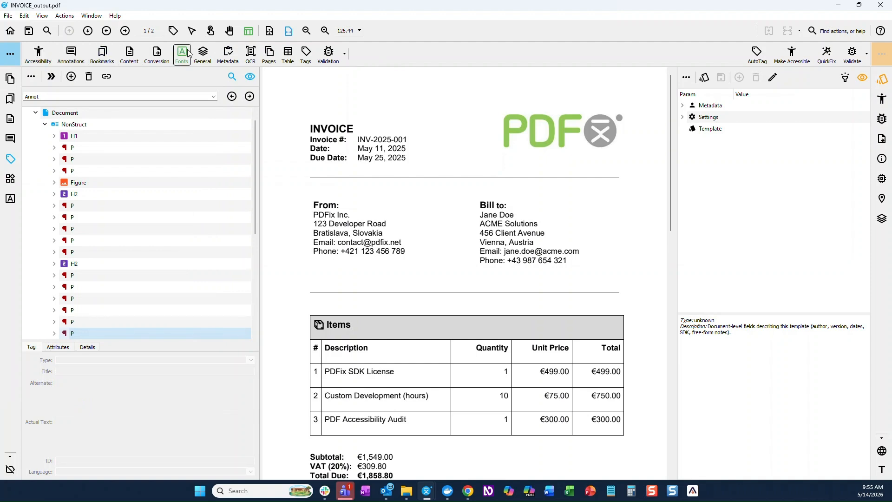
# - Look through the available accessibility, annotation, bookmark and content actions without running any
pyautogui.click(39, 55)
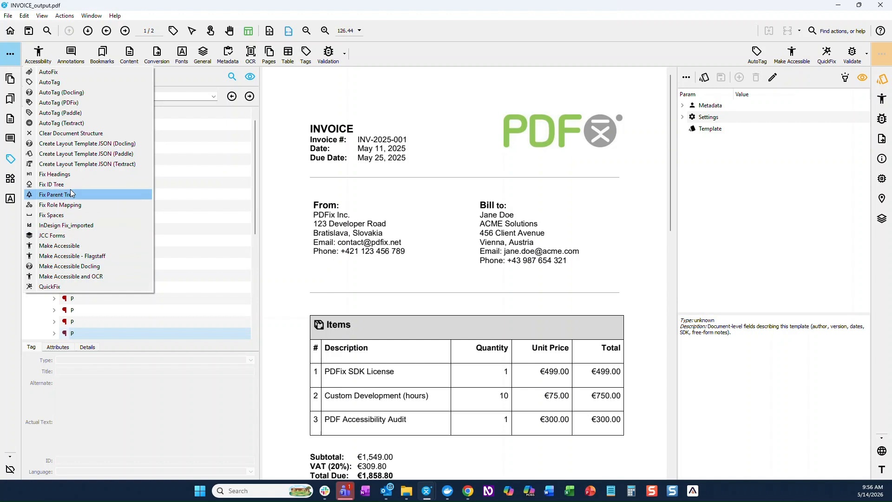
pyautogui.click(38, 55)
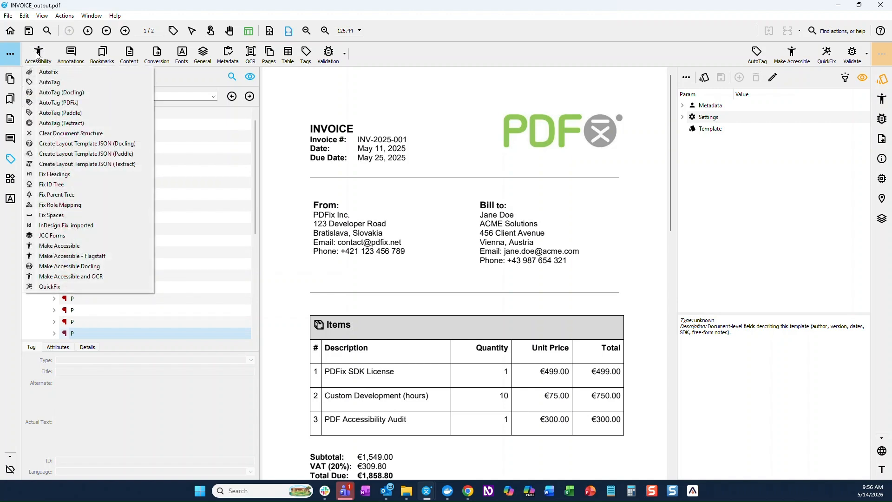
pyautogui.click(378, 59)
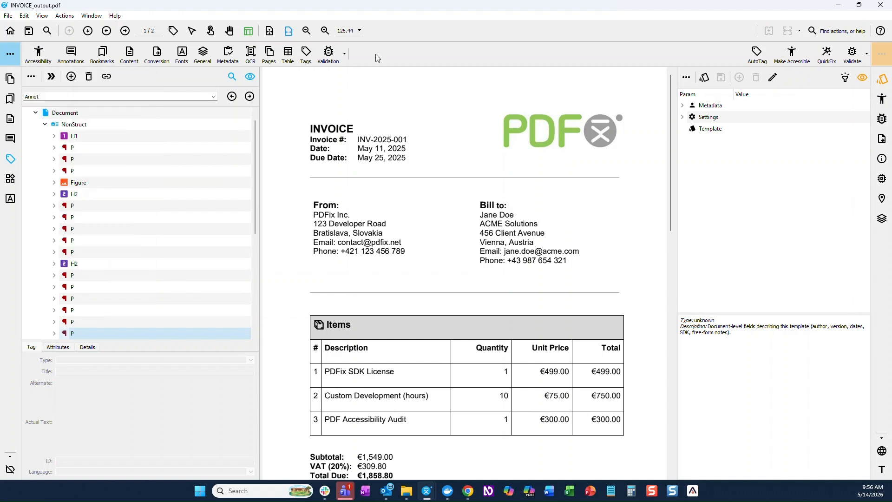
pyautogui.click(65, 55)
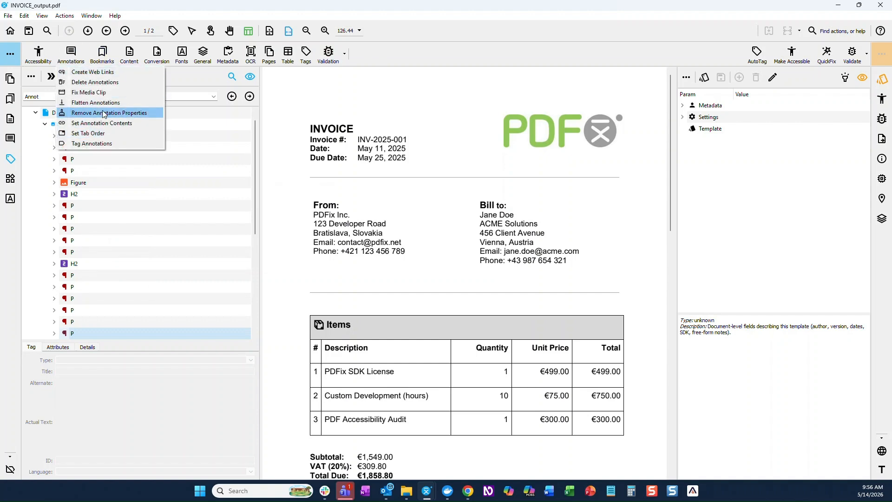
pyautogui.click(103, 55)
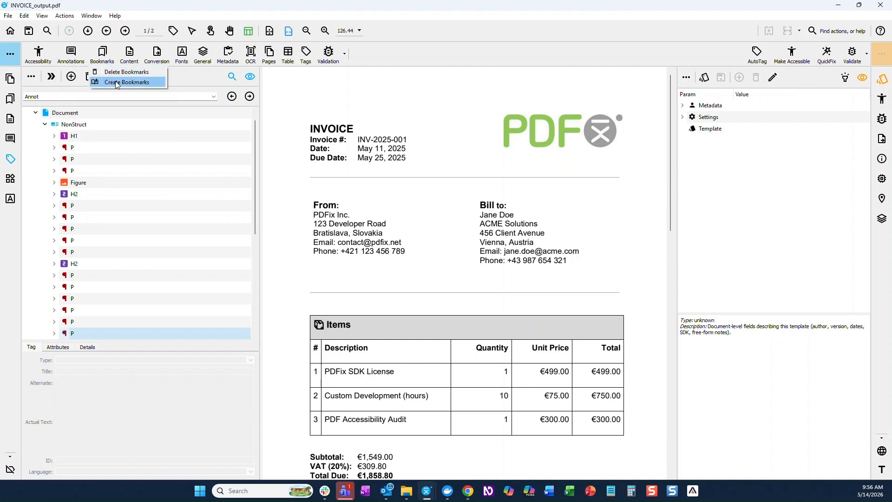
pyautogui.click(128, 57)
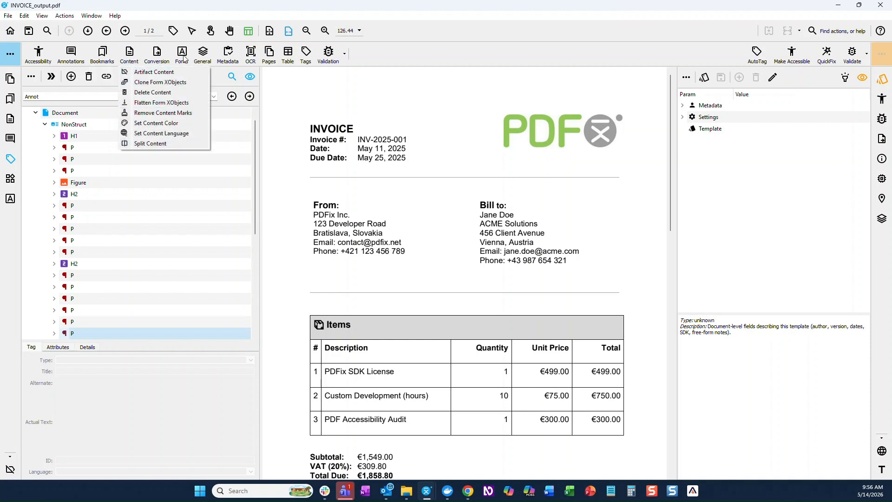
# - Look through the conversion, font, general, metadata and OCR actions without running any
pyautogui.click(158, 56)
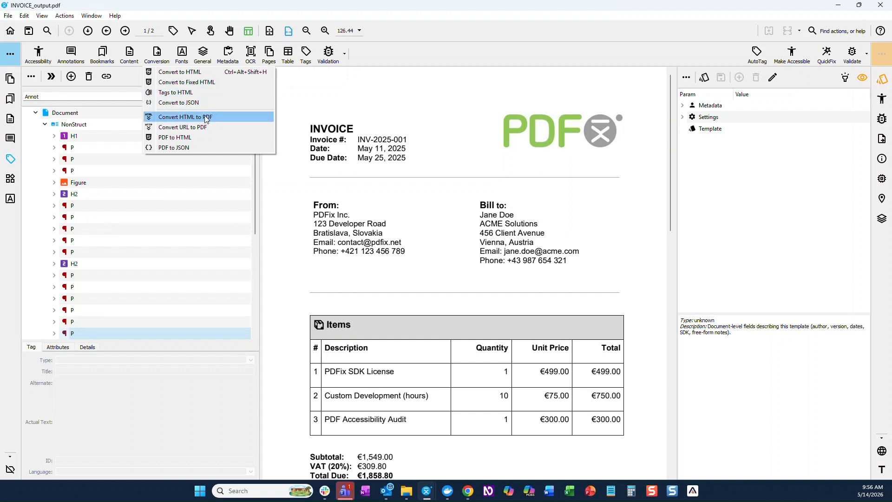
pyautogui.click(182, 55)
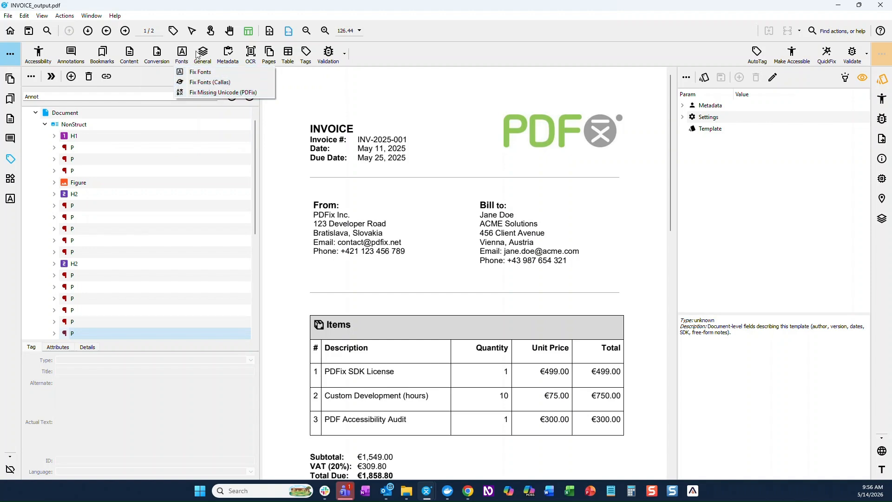
pyautogui.click(201, 54)
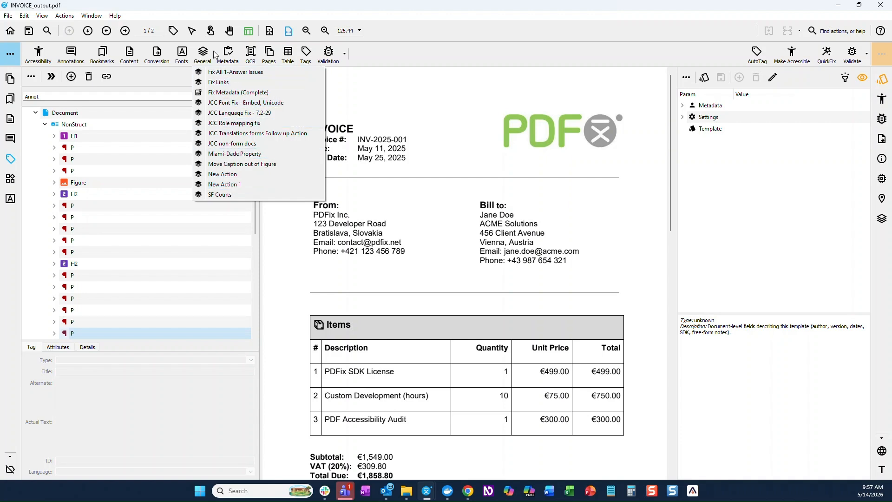
pyautogui.click(231, 54)
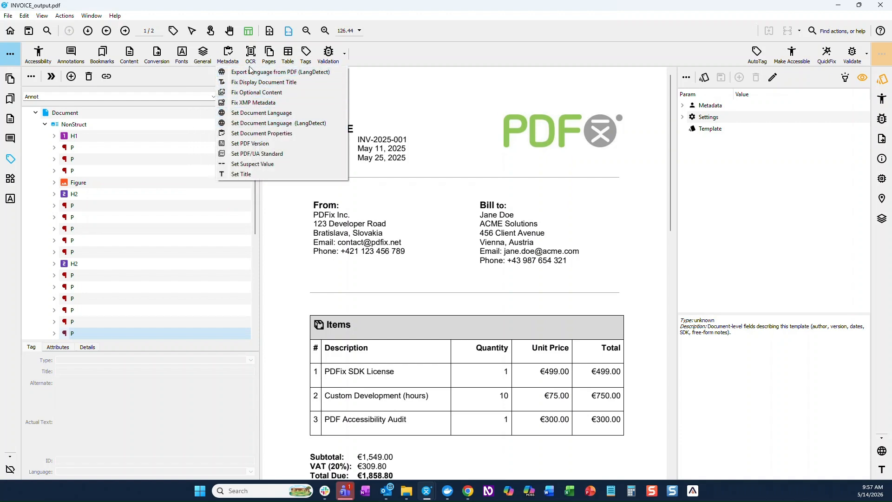
pyautogui.click(251, 55)
pyautogui.click(251, 55)
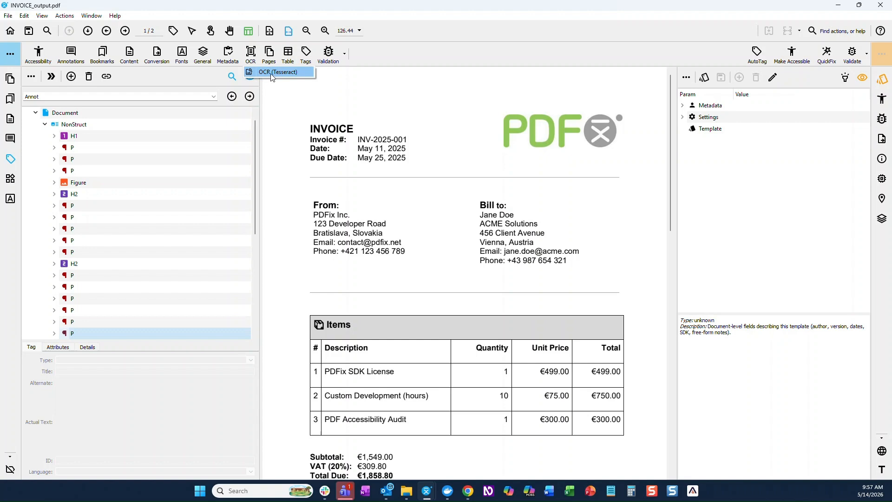
# - Look through the page, table and tag actions without running any
pyautogui.click(270, 54)
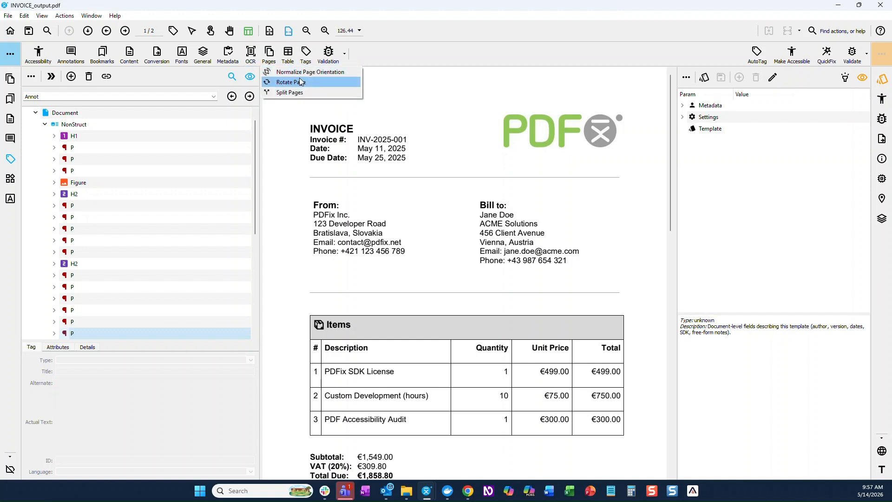
pyautogui.click(288, 55)
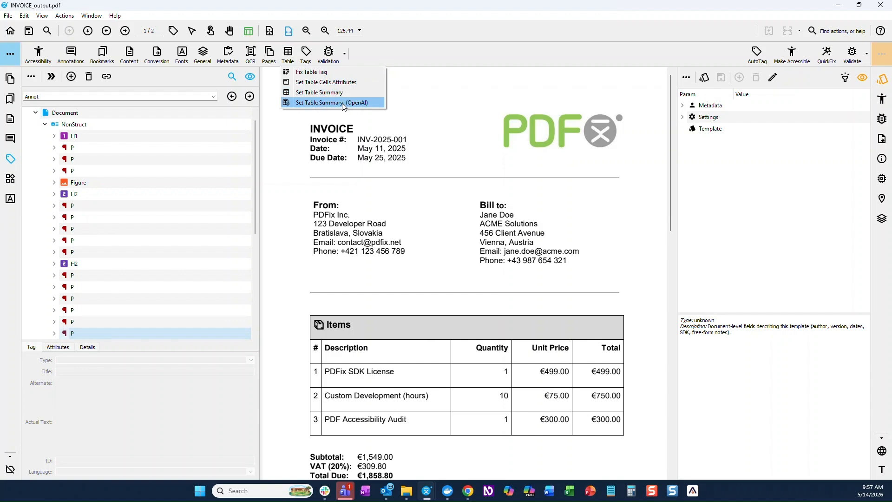
pyautogui.click(305, 54)
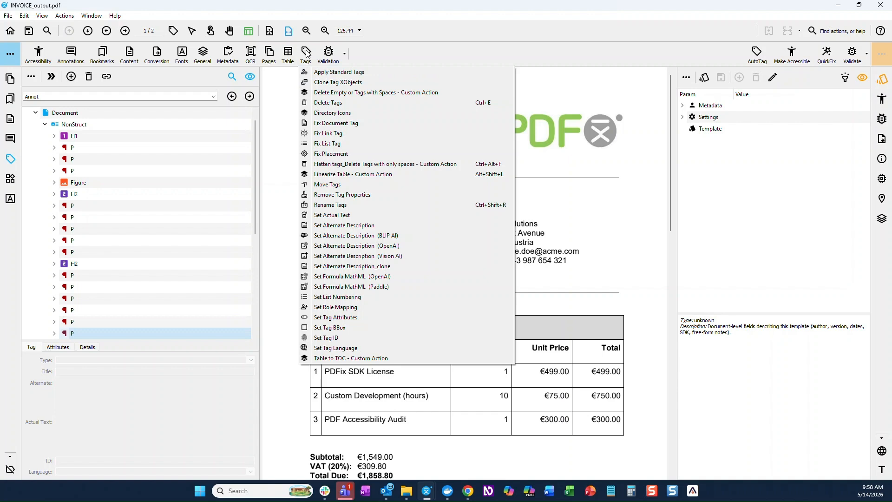
pyautogui.click(373, 53)
# - Select the Table tag of the invoice items in the tag tree and view the actions that can run on the selection
pyautogui.scroll(-4, 154, 227)
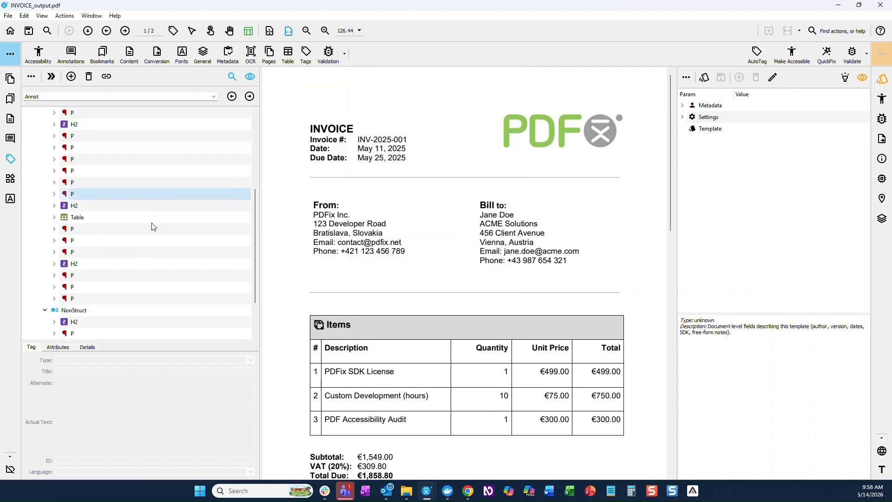
pyautogui.click(83, 218)
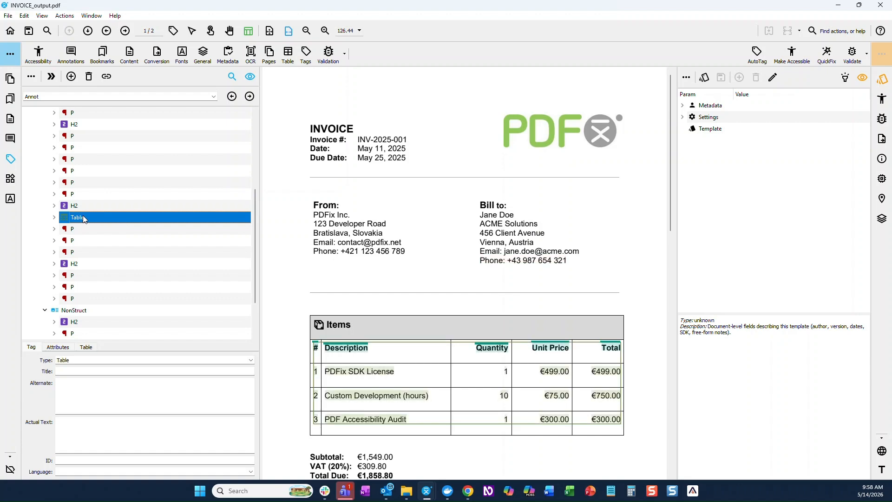
pyautogui.rightClick(84, 218)
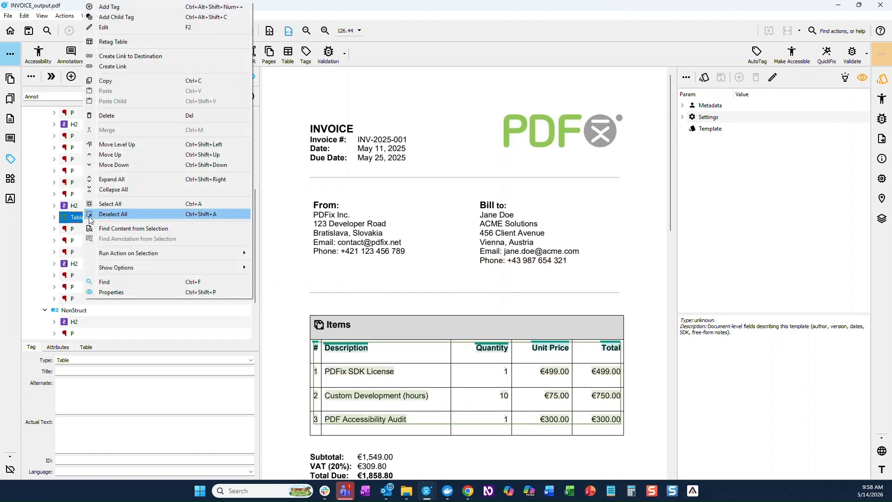
pyautogui.moveTo(185, 255)
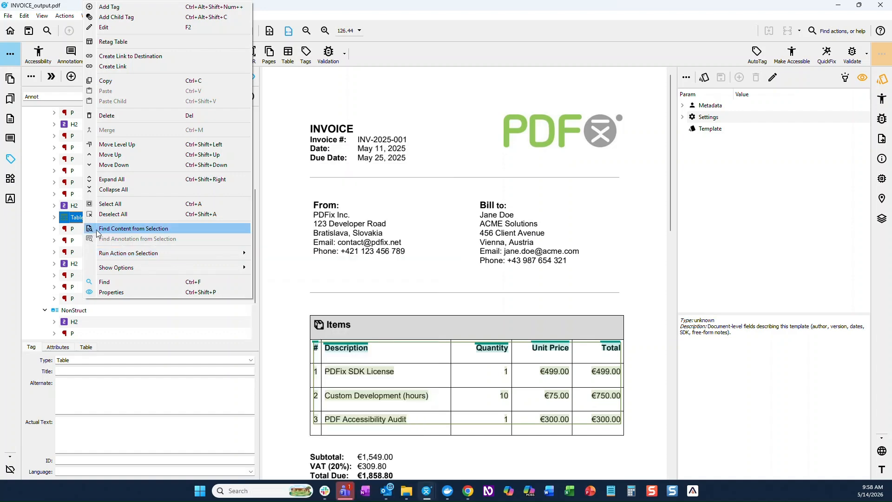
pyautogui.moveTo(112, 255)
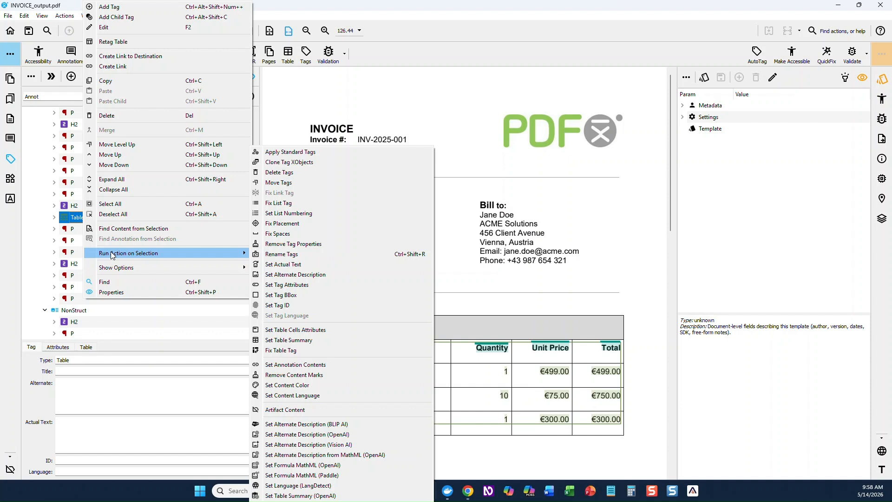
pyautogui.click(297, 96)
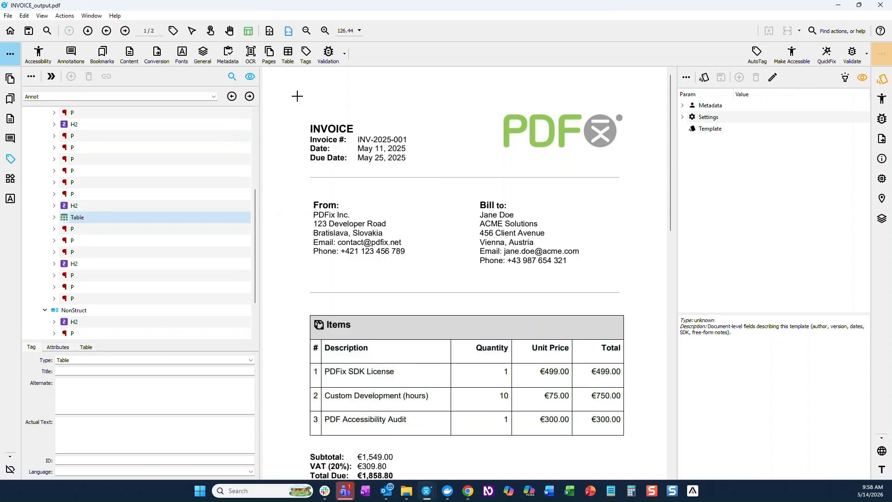
# - View the available validation and report actions without running any
pyautogui.click(327, 56)
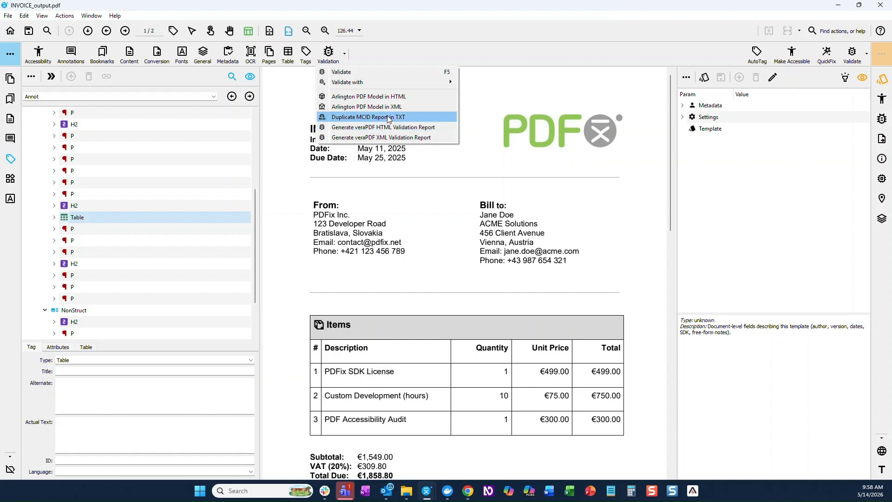
pyautogui.click(397, 56)
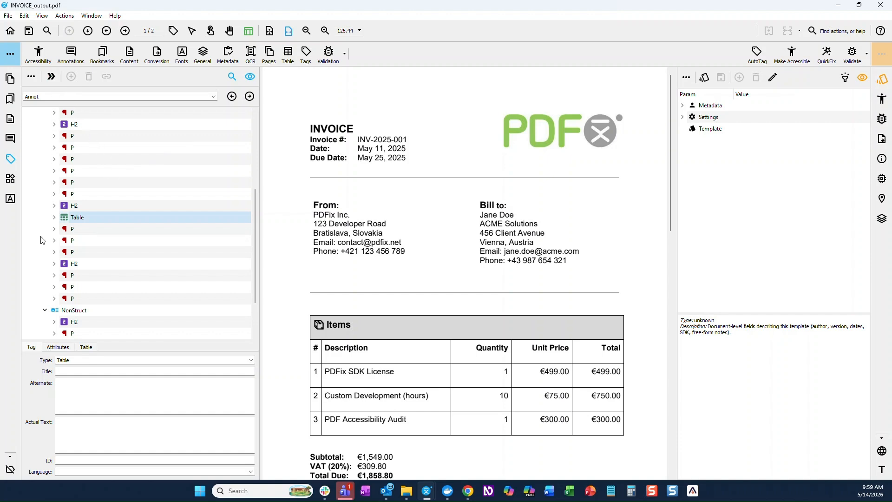
# - Show the page thumbnails, go to page 2 and back to page 1, and view the commands available for pages
pyautogui.click(10, 80)
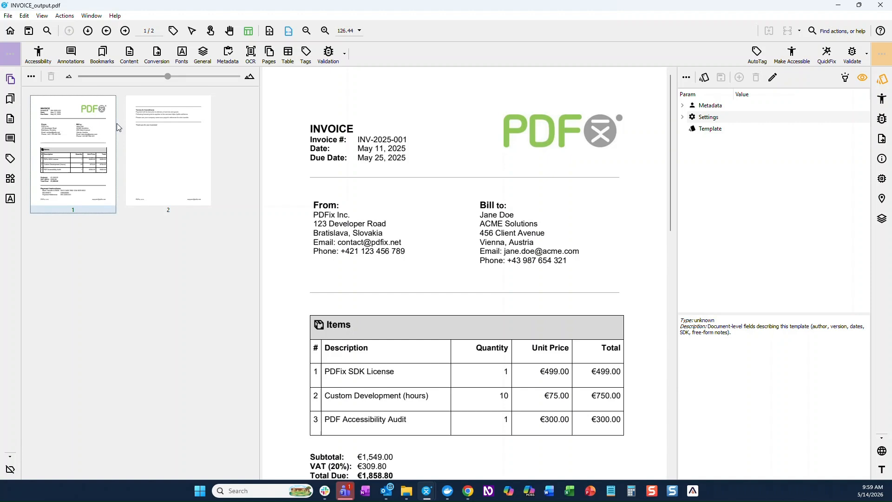
pyautogui.click(158, 128)
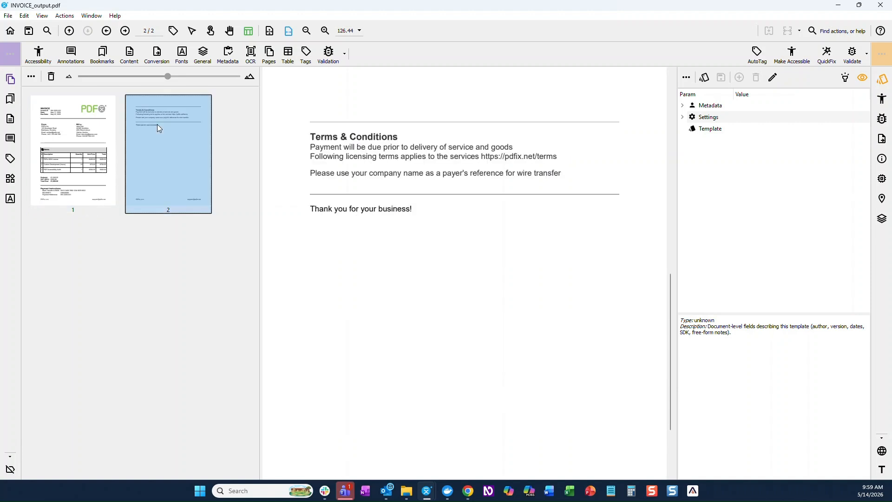
pyautogui.click(86, 135)
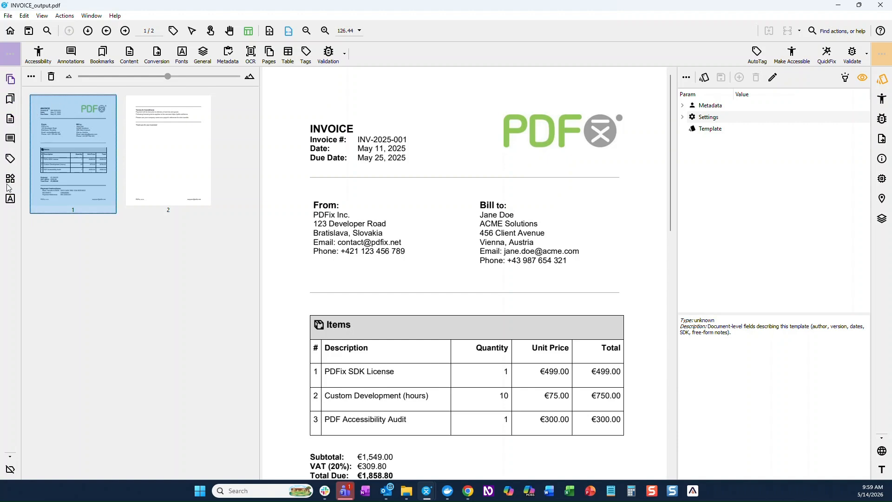
pyautogui.click(32, 79)
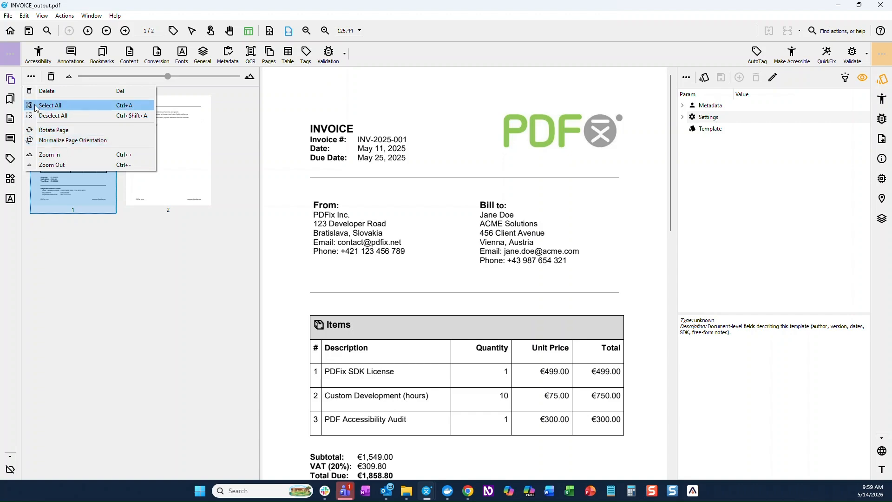
pyautogui.click(11, 80)
# - Hide the page thumbnails and bring them back
pyautogui.click(12, 80)
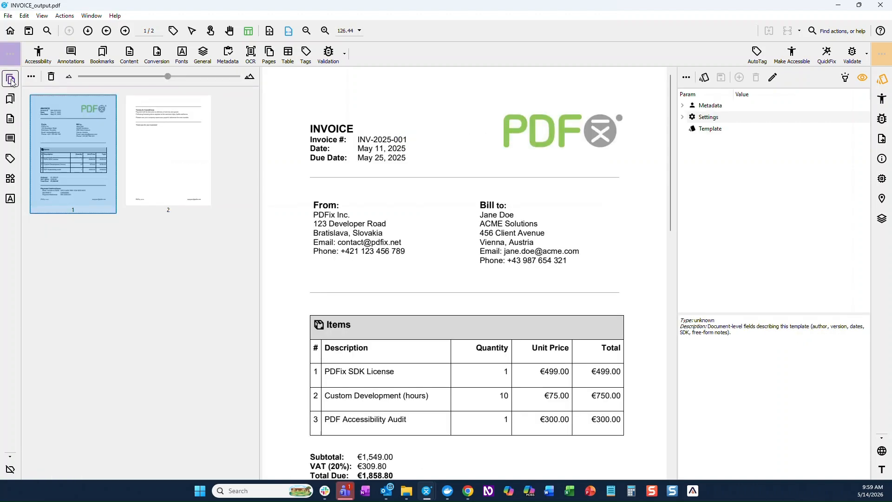
pyautogui.click(11, 80)
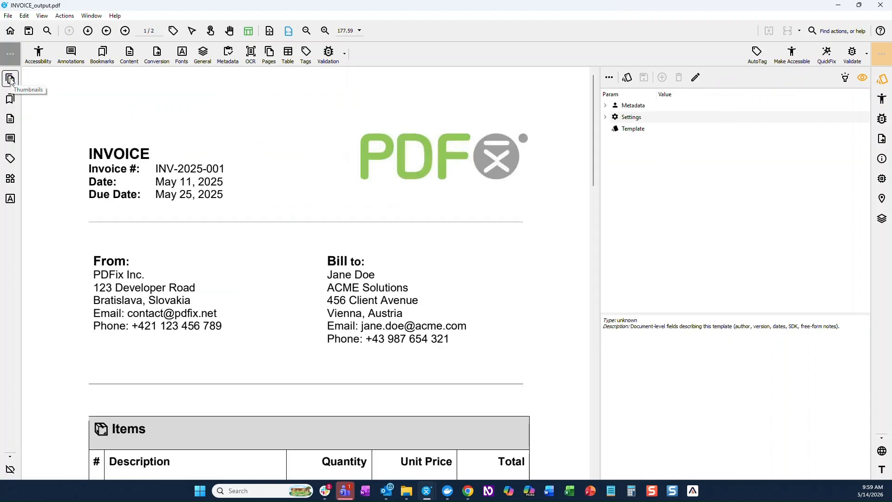
pyautogui.click(11, 80)
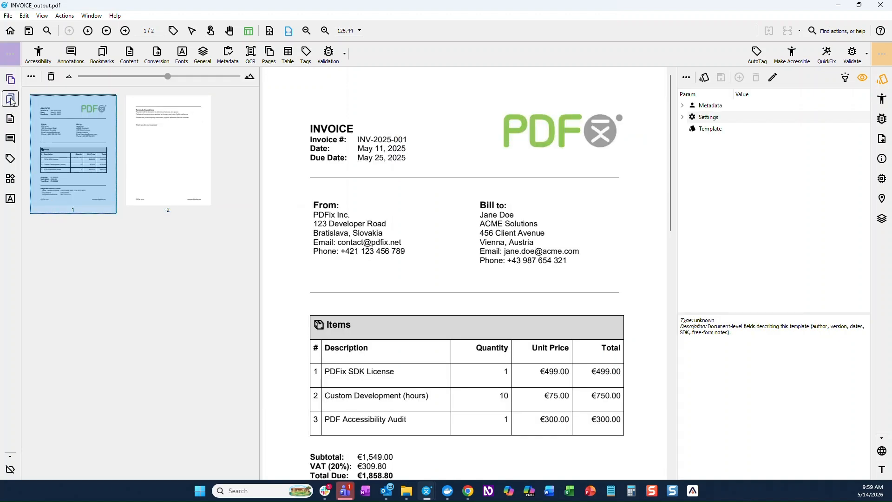
# - Show the document's bookmarks, select the "From:" bookmark and view the commands available for bookmarks
pyautogui.click(11, 99)
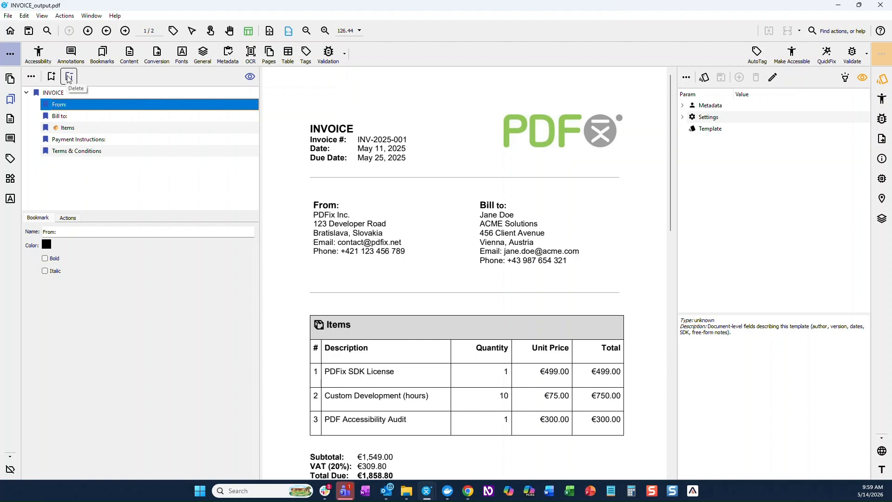
pyautogui.click(32, 78)
pyautogui.click(47, 108)
# - Show the page content tree, inspect the first two Artifact containers and the H1 INVOICE container, and view the content commands
pyautogui.click(11, 119)
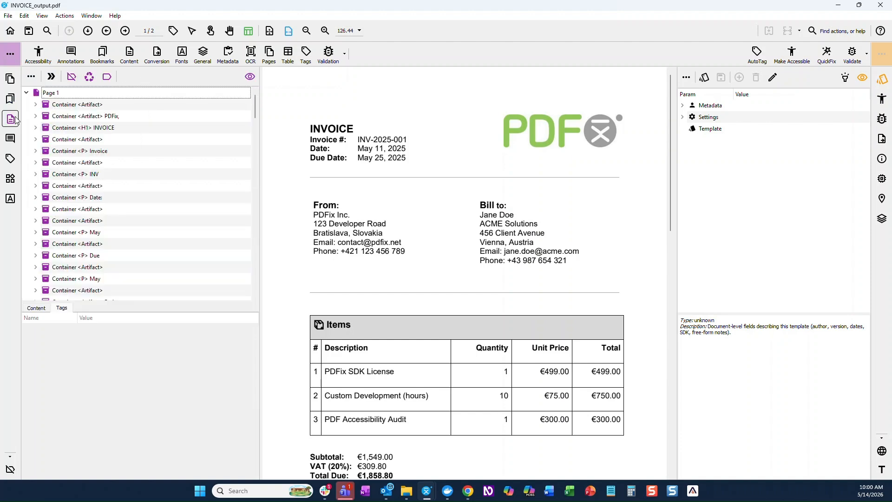
pyautogui.click(68, 106)
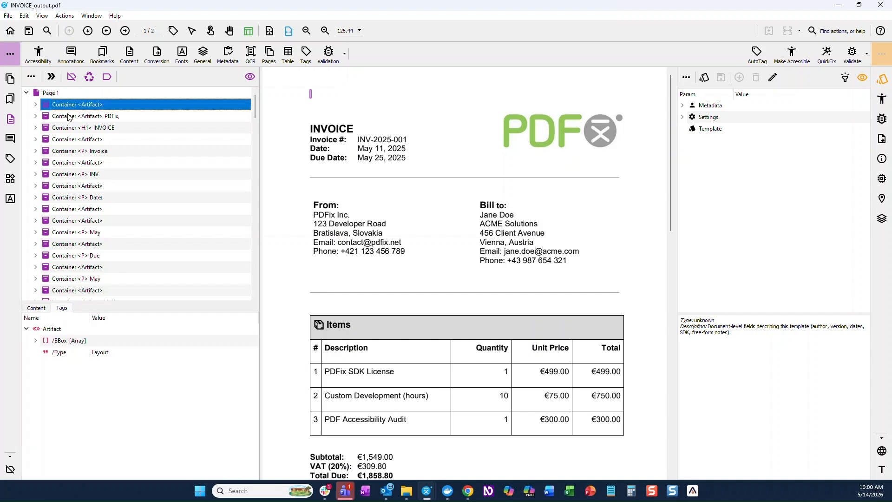
pyautogui.click(69, 117)
pyautogui.click(68, 129)
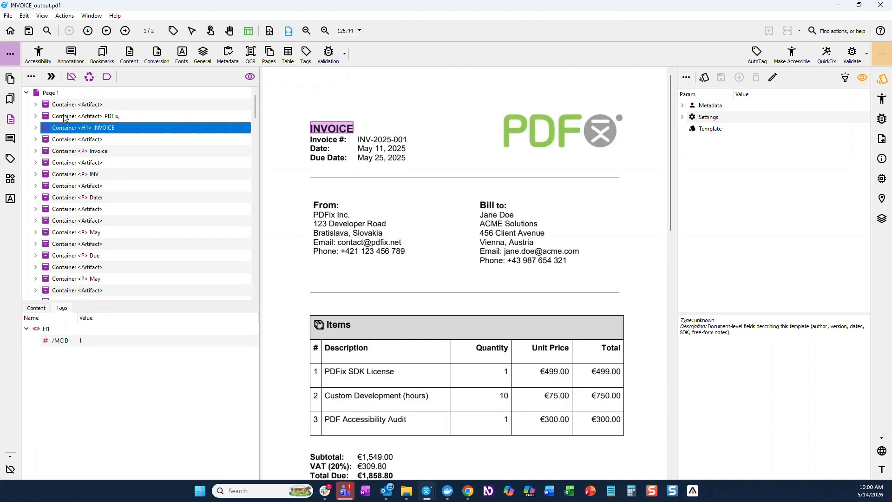
pyautogui.click(32, 77)
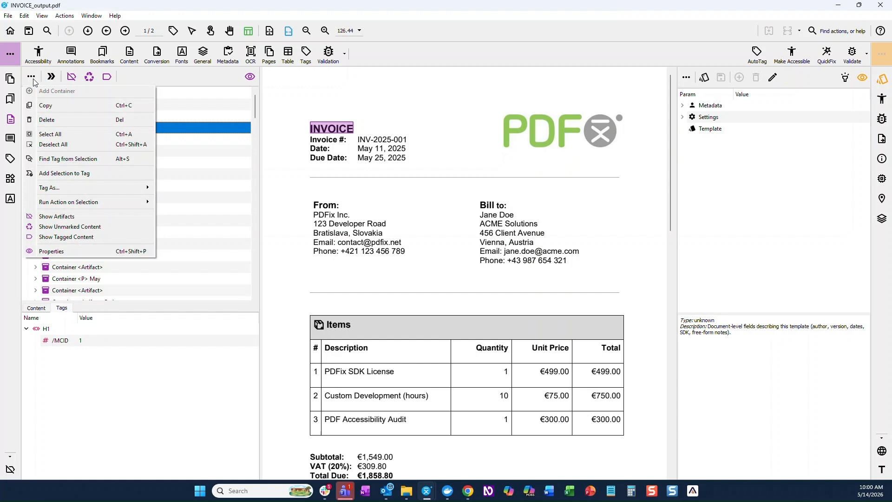
pyautogui.click(127, 77)
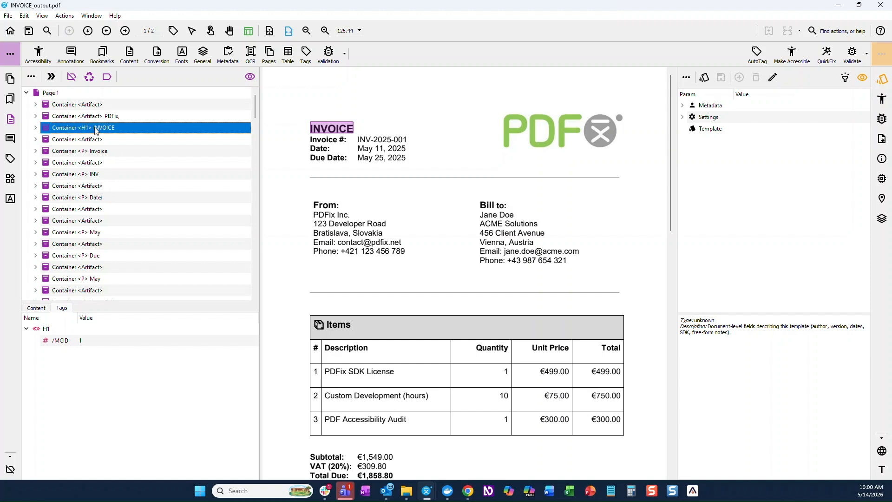
# - View the commands available for content, and hide artifact containers from the page content tree and show them again
pyautogui.click(53, 78)
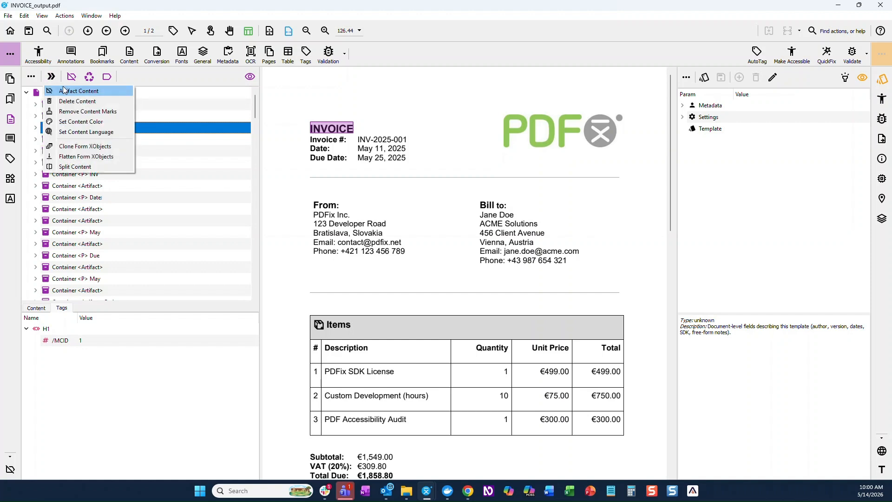
pyautogui.click(125, 80)
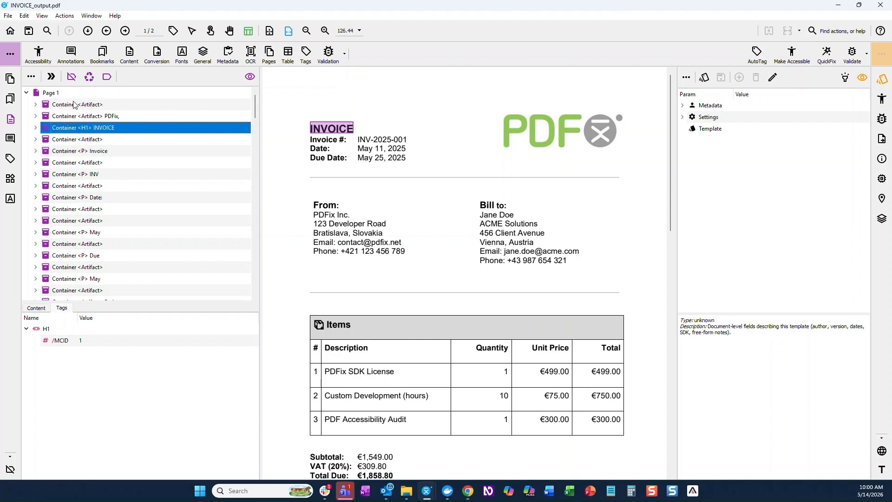
pyautogui.click(70, 77)
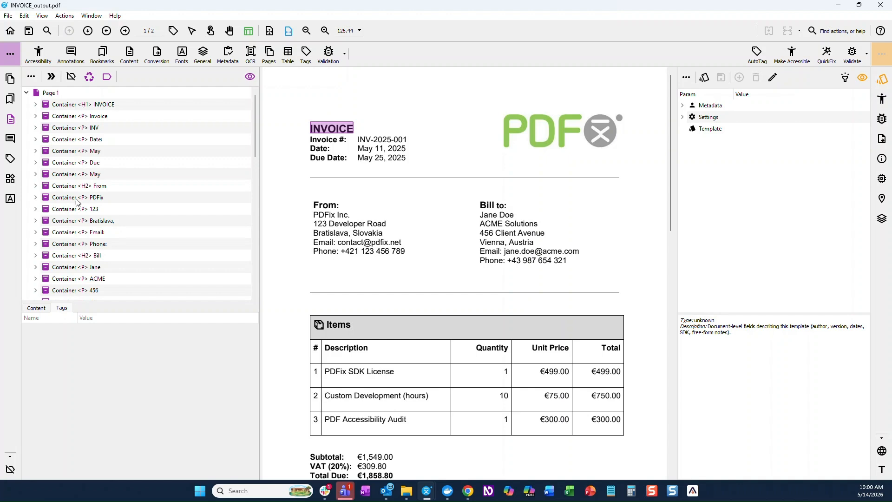
pyautogui.click(70, 78)
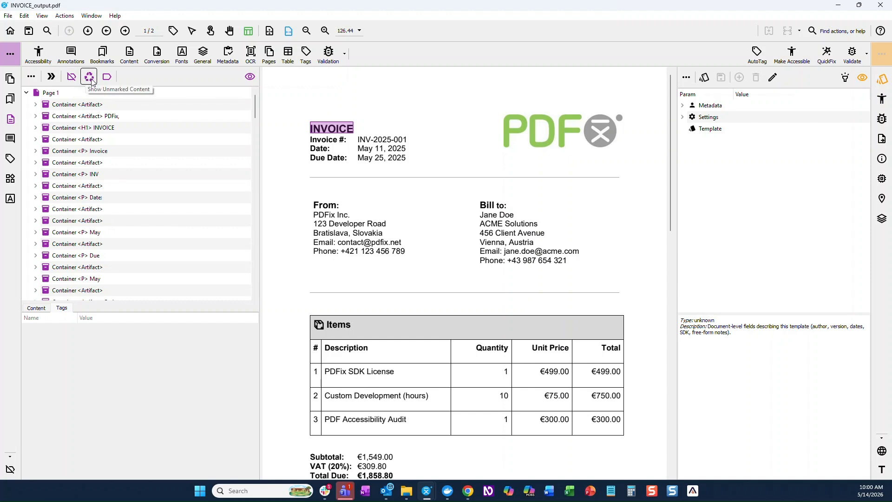
# - Look through the page 1 content containers, and hide the tagged containers from the tree and show them again
pyautogui.scroll(-6, 75, 162)
pyautogui.scroll(-7, 76, 162)
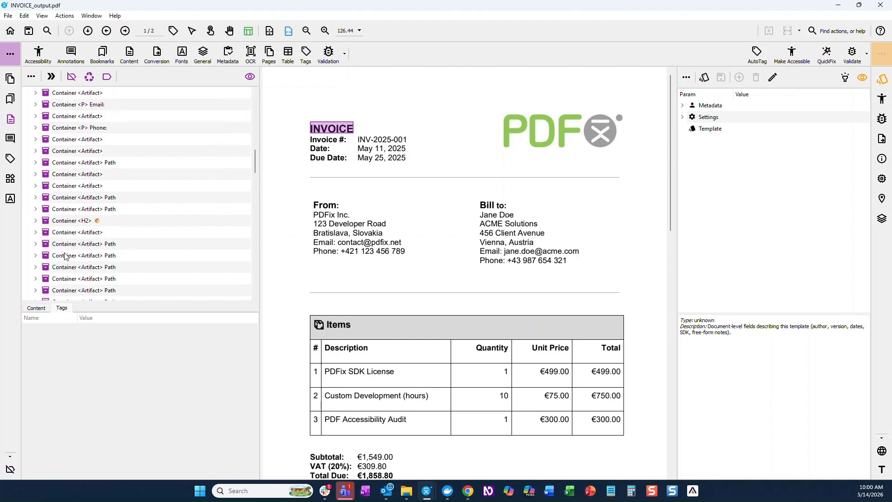
pyautogui.scroll(5, 66, 258)
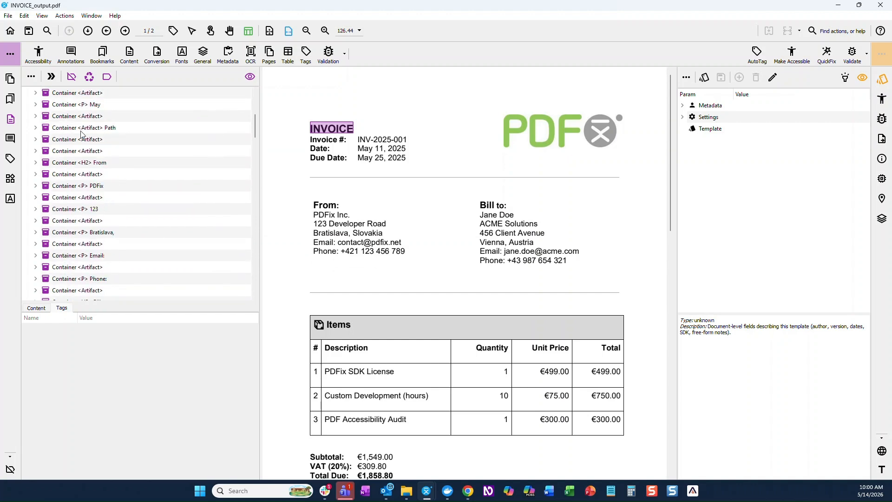
pyautogui.scroll(5, 91, 112)
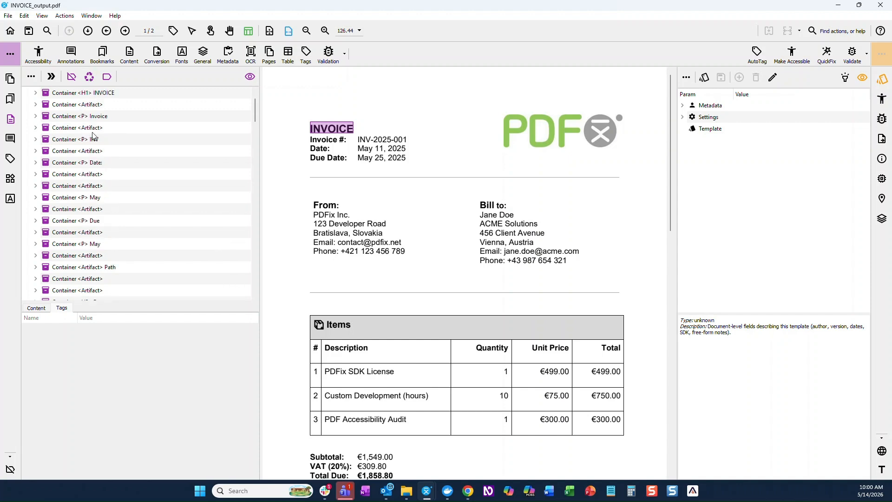
pyautogui.scroll(2, 93, 136)
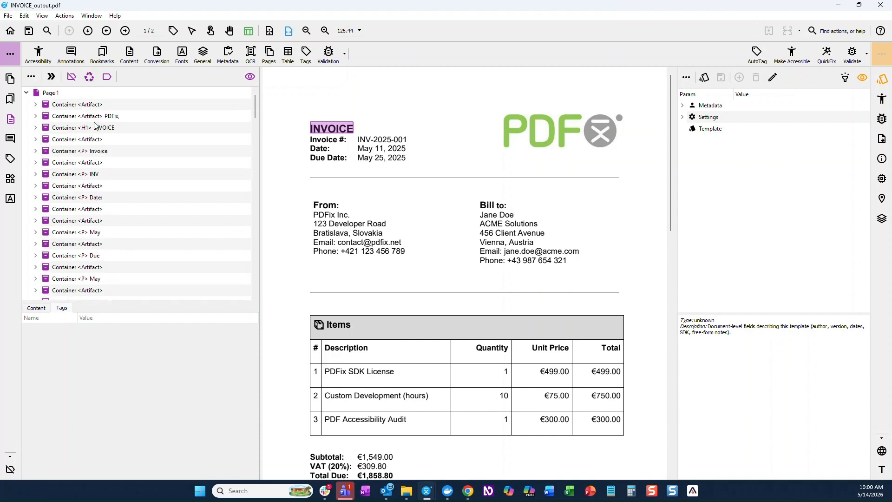
pyautogui.click(107, 78)
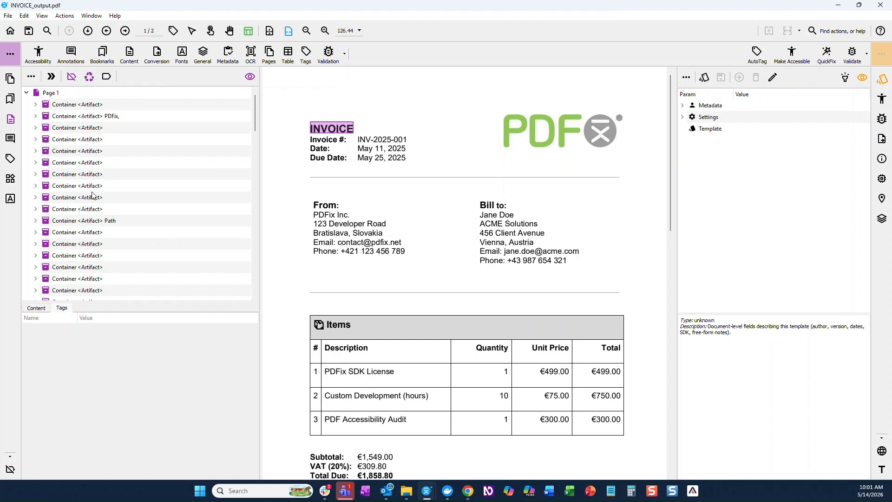
pyautogui.click(106, 77)
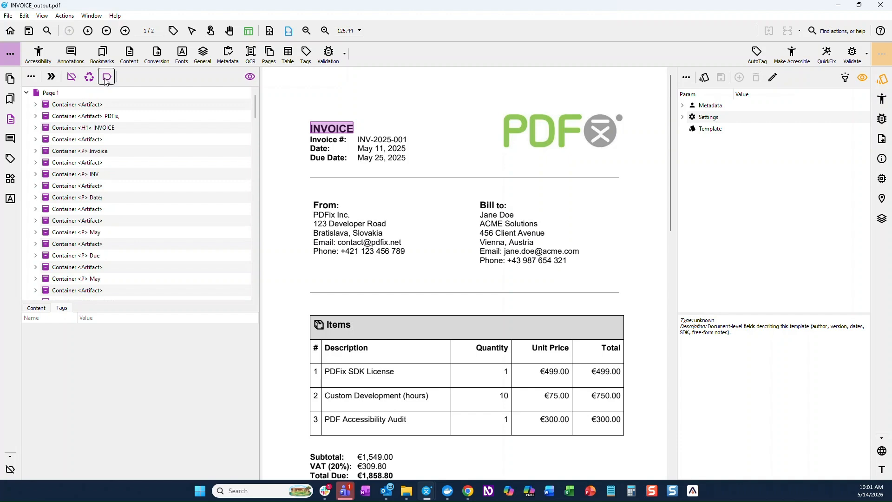
# - Inspect the H1 INVOICE, P Invoice and P INV containers, and toggle the content highlighting on the page off and on
pyautogui.click(84, 130)
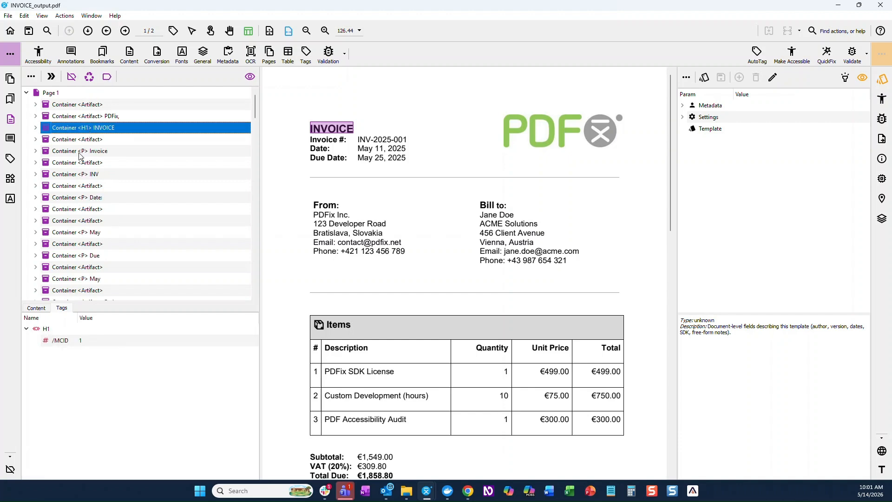
pyautogui.click(80, 154)
pyautogui.click(78, 178)
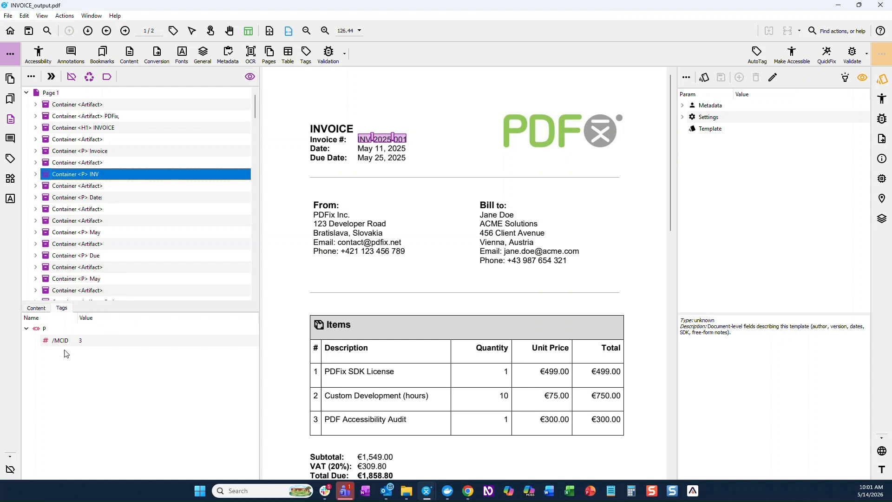
pyautogui.click(250, 77)
pyautogui.click(249, 78)
# - Show the document's annotations by page and view both the annotation view's commands and the full Annotations action category
pyautogui.click(10, 139)
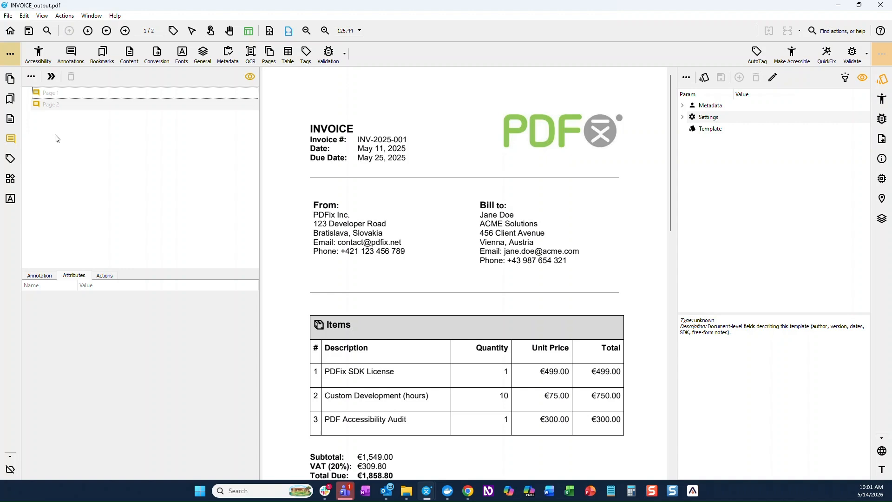
pyautogui.click(51, 79)
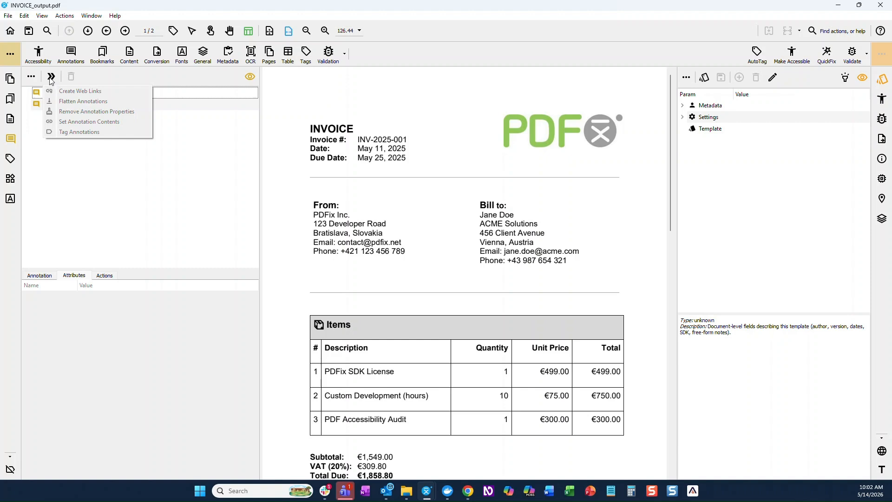
pyautogui.click(78, 169)
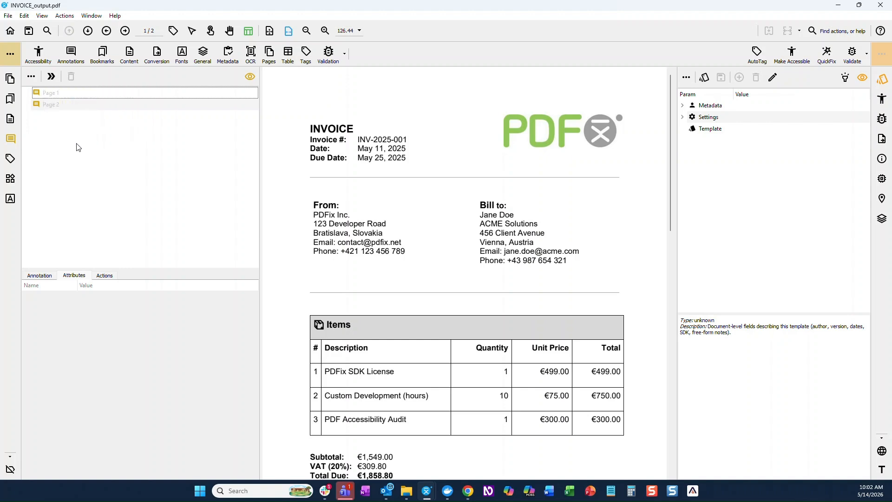
pyautogui.click(72, 55)
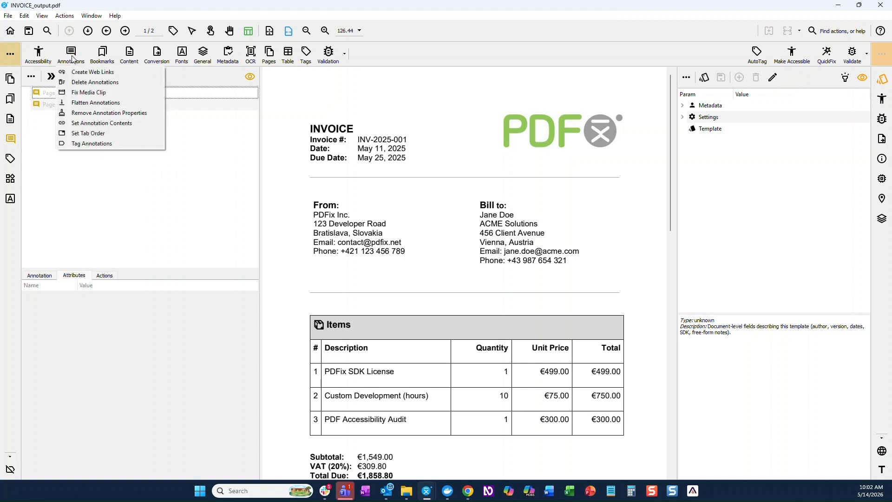
pyautogui.click(78, 174)
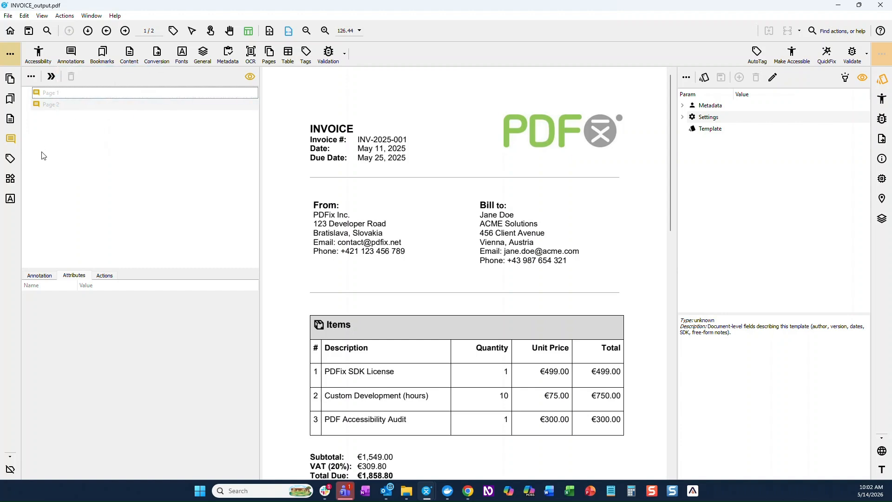
# - Show the document's tag tree and view its structure from the root Tags element
pyautogui.click(10, 160)
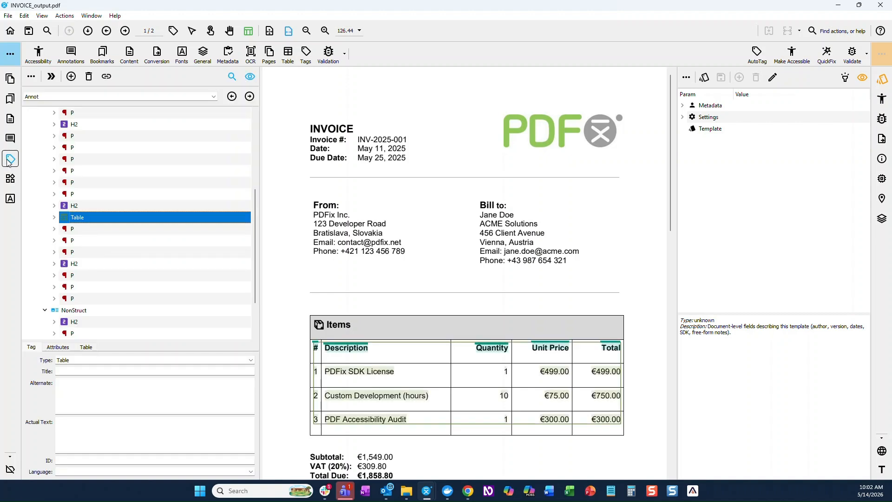
pyautogui.scroll(5, 101, 192)
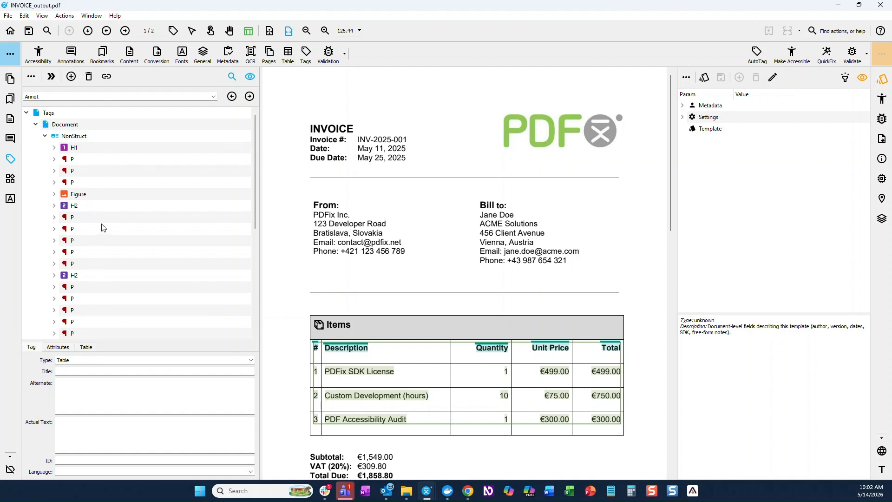
# - Show the layout recognition results and inspect page 1's first line, its three tables and its first text element
pyautogui.click(10, 180)
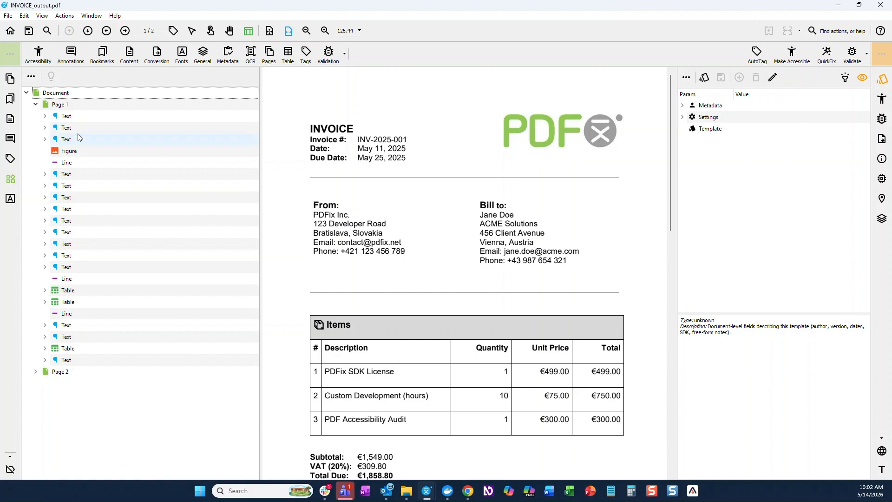
pyautogui.click(91, 166)
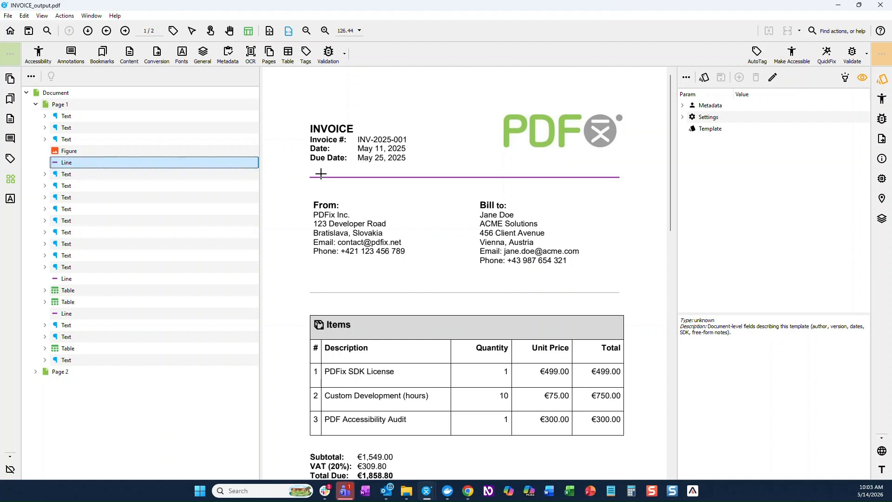
pyautogui.click(77, 292)
pyautogui.click(78, 303)
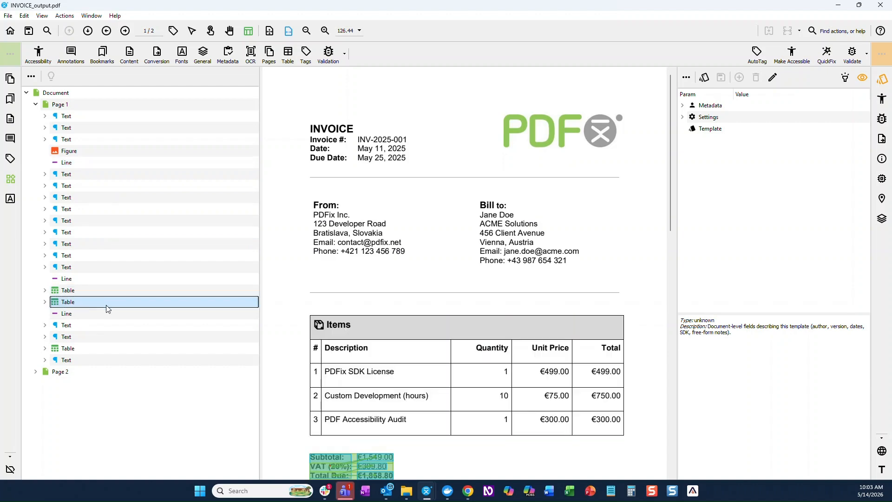
pyautogui.scroll(-3, 281, 327)
pyautogui.scroll(-2, 281, 326)
pyautogui.click(86, 348)
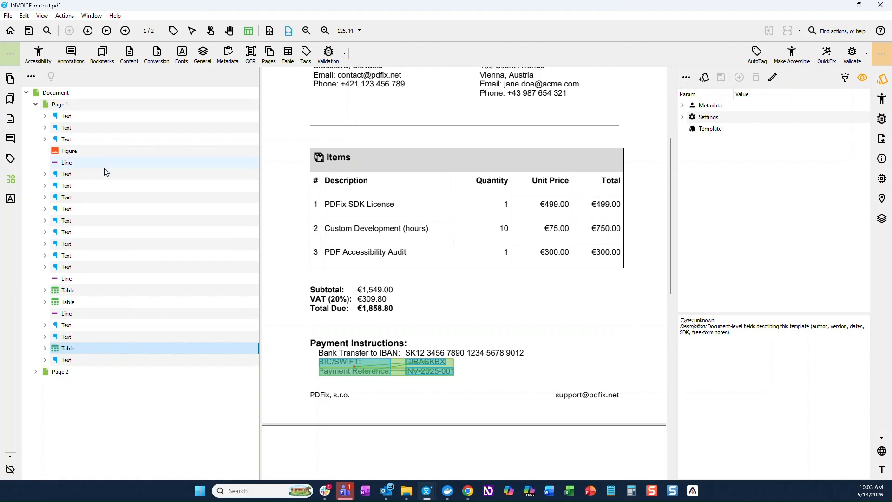
pyautogui.click(65, 120)
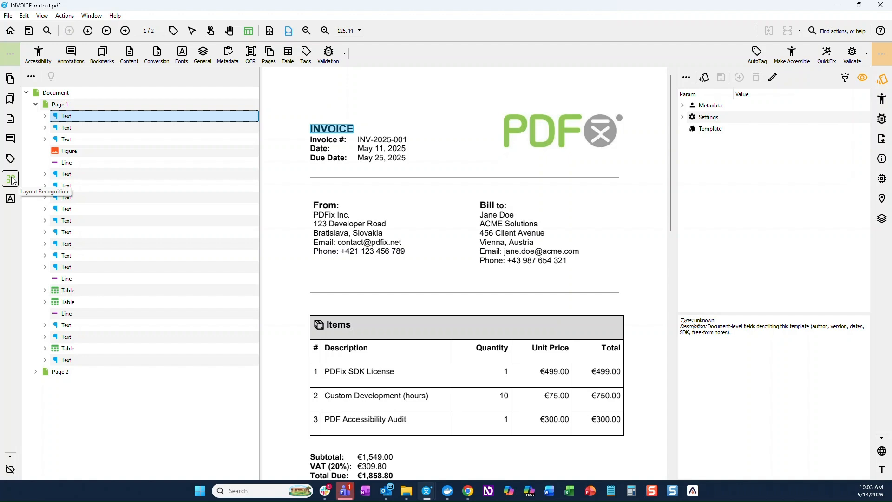
# - Show the document's fonts, look through the Unicode mapping of BCDGEE+Arial-BoldMT, and open the # character's mapping for editing
pyautogui.click(11, 200)
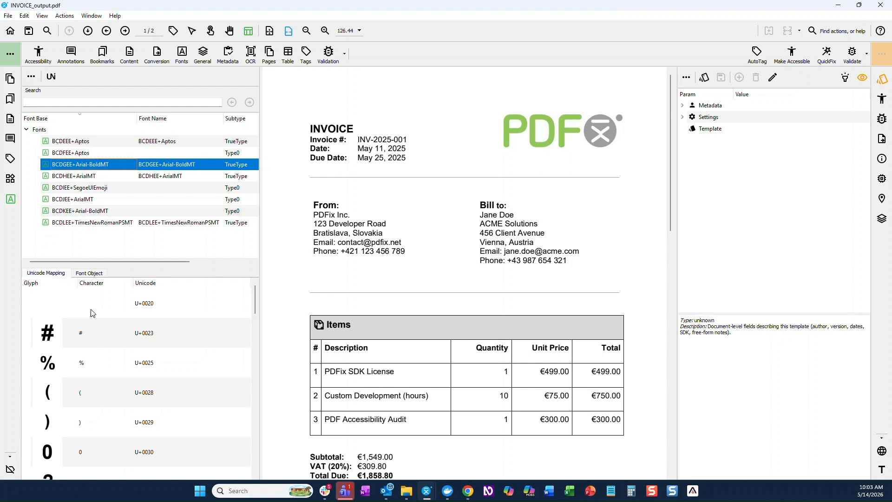
pyautogui.scroll(-1, 88, 326)
pyautogui.scroll(1, 89, 325)
pyautogui.scroll(-3, 112, 360)
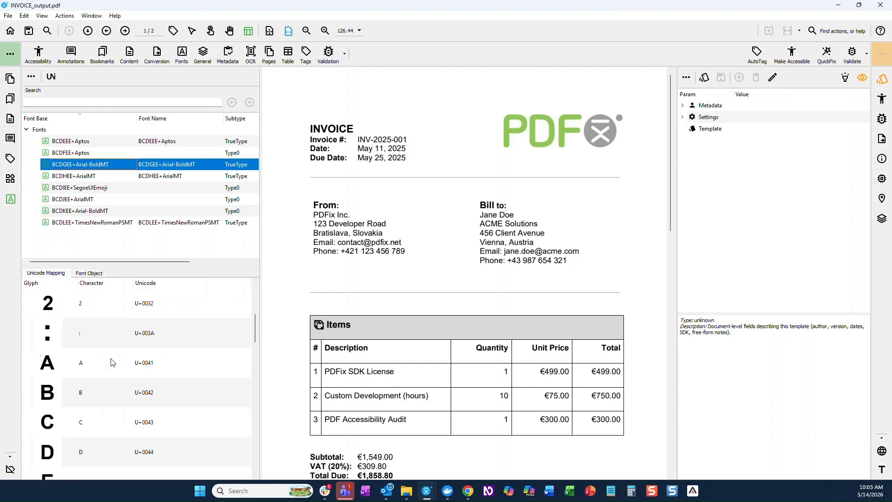
pyautogui.scroll(-4, 112, 362)
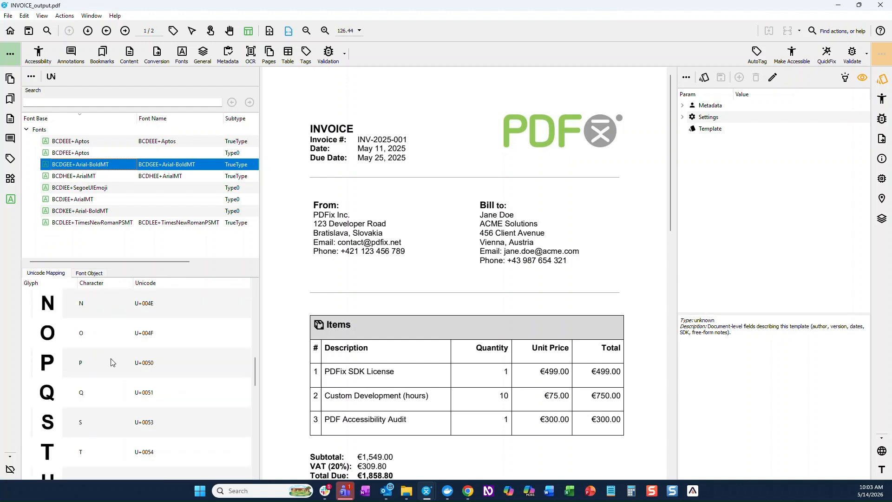
pyautogui.scroll(7, 112, 362)
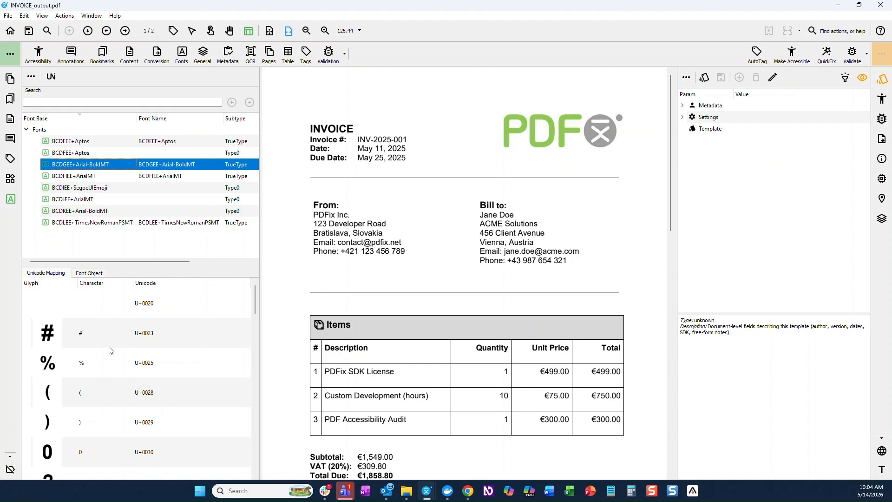
pyautogui.doubleClick(87, 339)
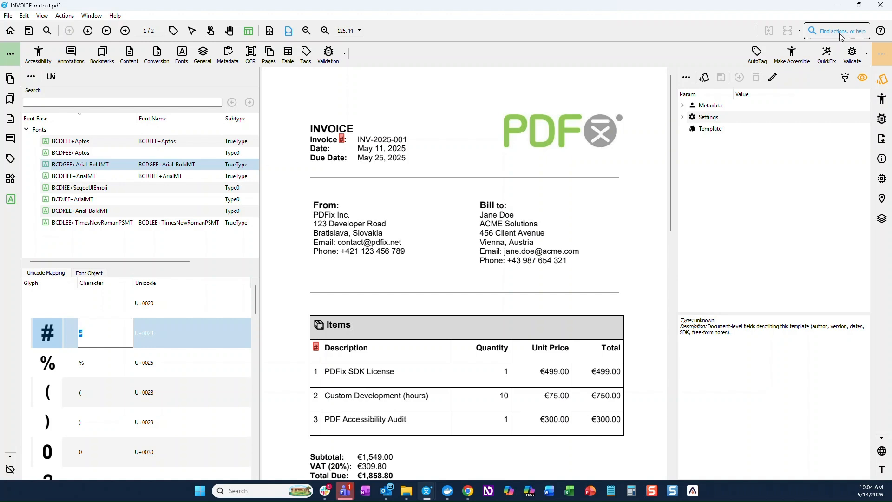
# - Show the context help for the Bookmarks view and dismiss it
pyautogui.click(881, 31)
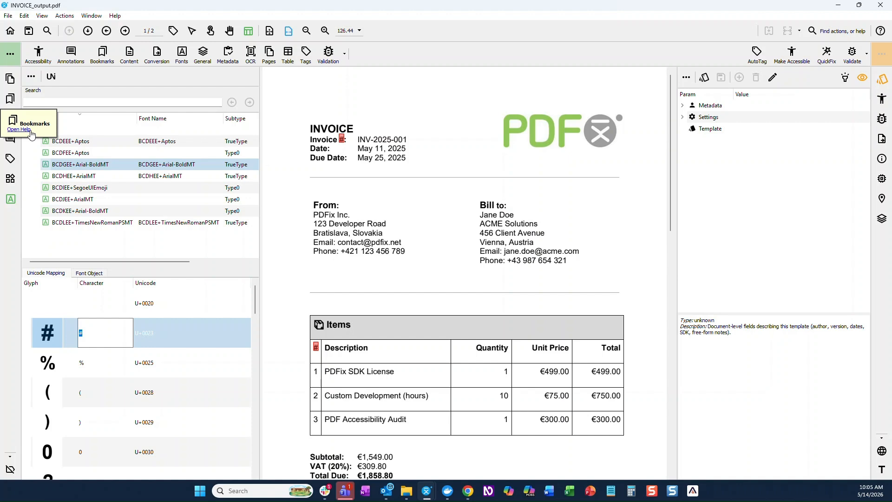
pyautogui.click(455, 101)
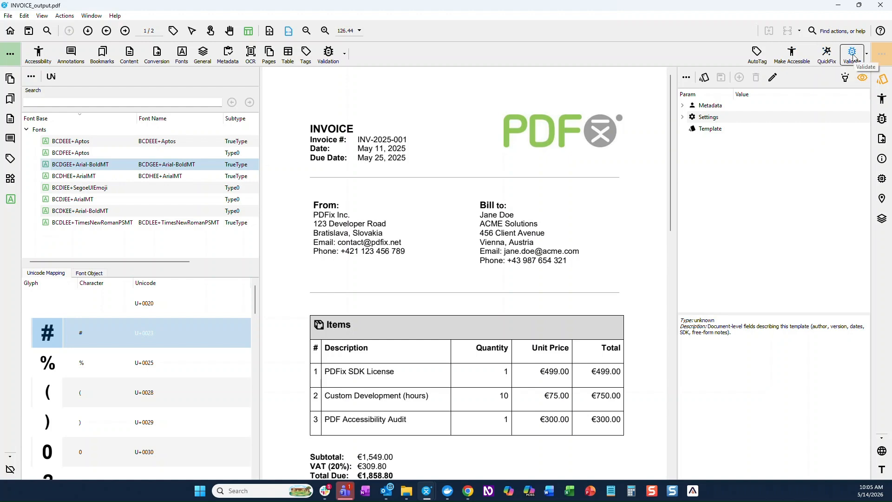
# - View the customization options of the quick-action toolbar, including its Add / Remove choices, and leave them as they are
pyautogui.click(866, 55)
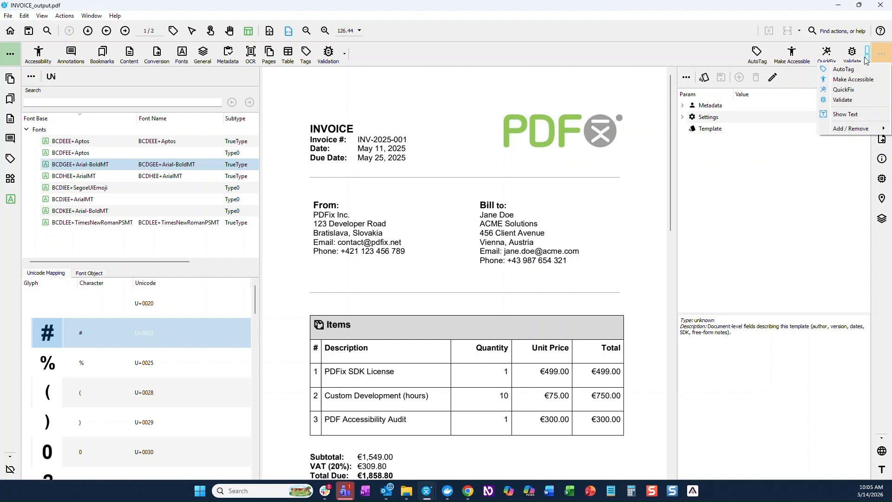
pyautogui.moveTo(841, 130)
pyautogui.click(767, 157)
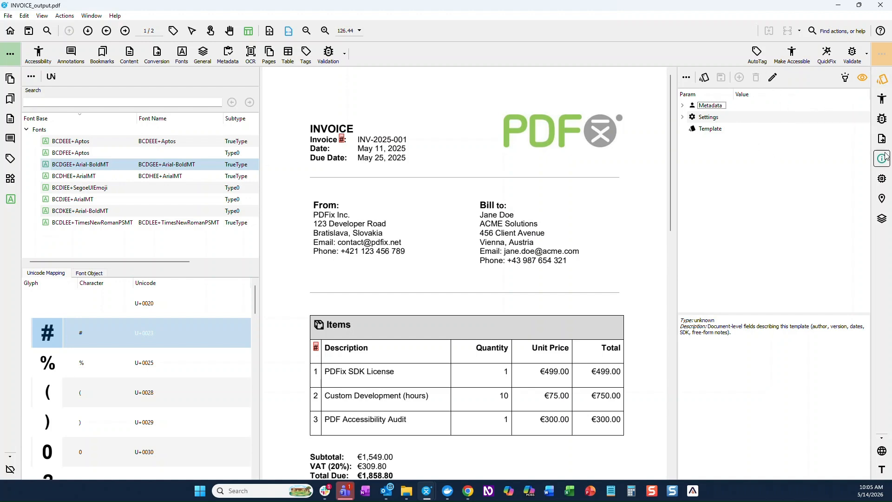
# - Hide the layout template view with its Metadata, Settings and Template entries, and bring it back
pyautogui.click(882, 80)
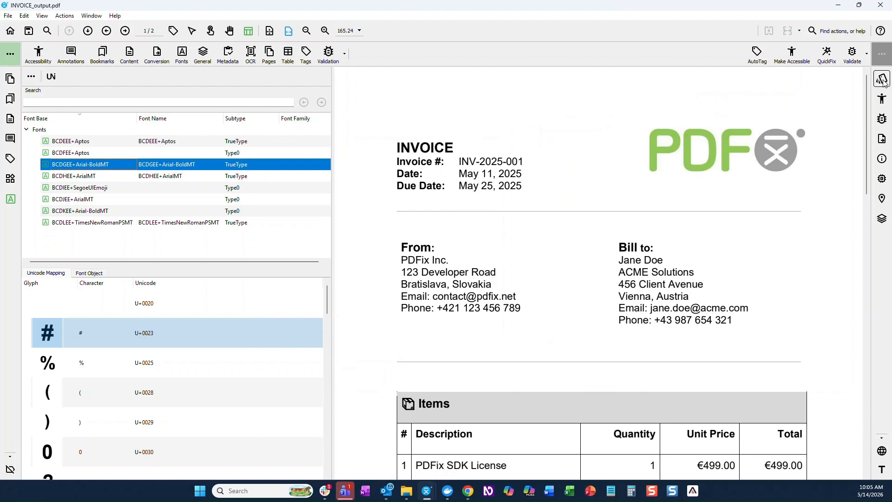
pyautogui.click(882, 80)
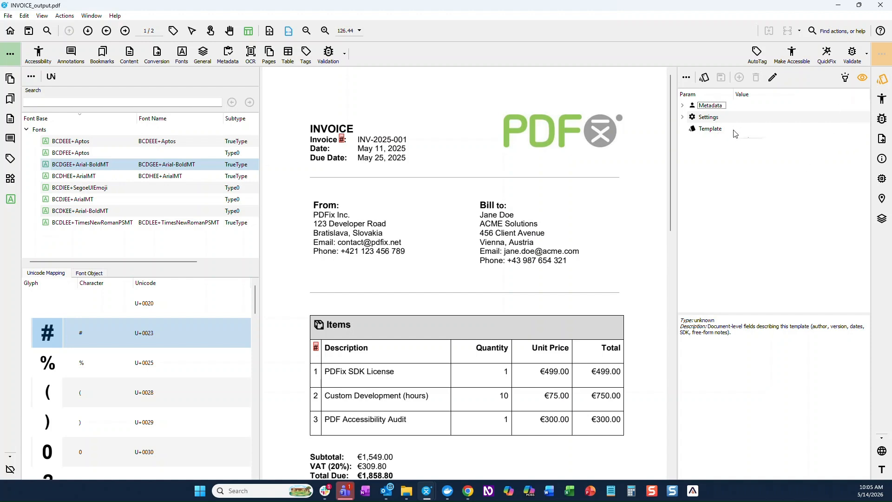
# - Look through the layout template's Metadata and Settings entries and its available template commands, leaving them as they are
pyautogui.click(682, 106)
pyautogui.click(682, 187)
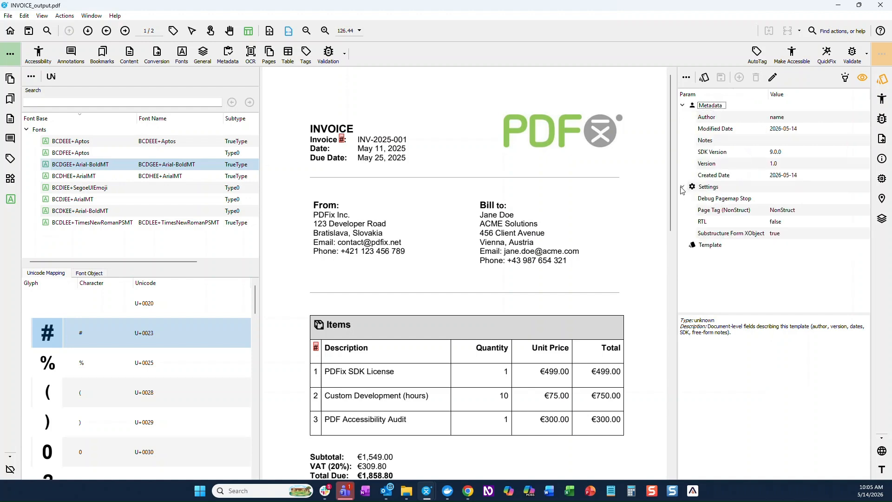
pyautogui.click(683, 187)
pyautogui.click(682, 105)
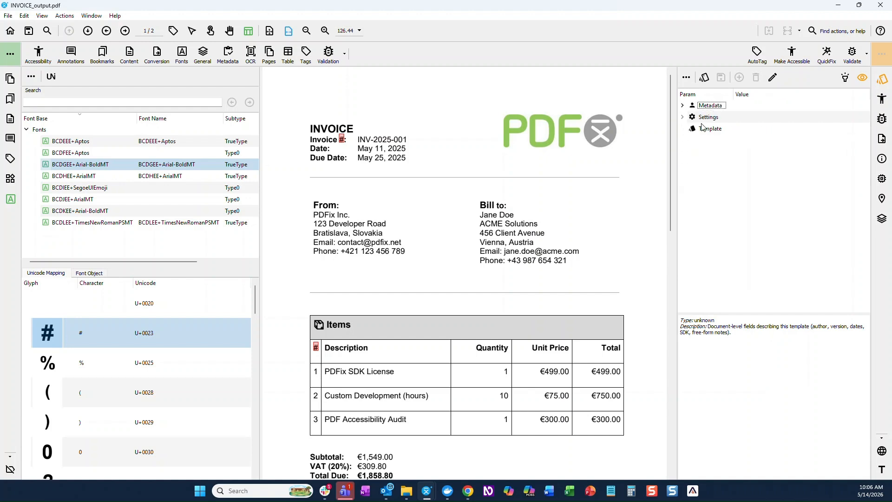
pyautogui.click(687, 78)
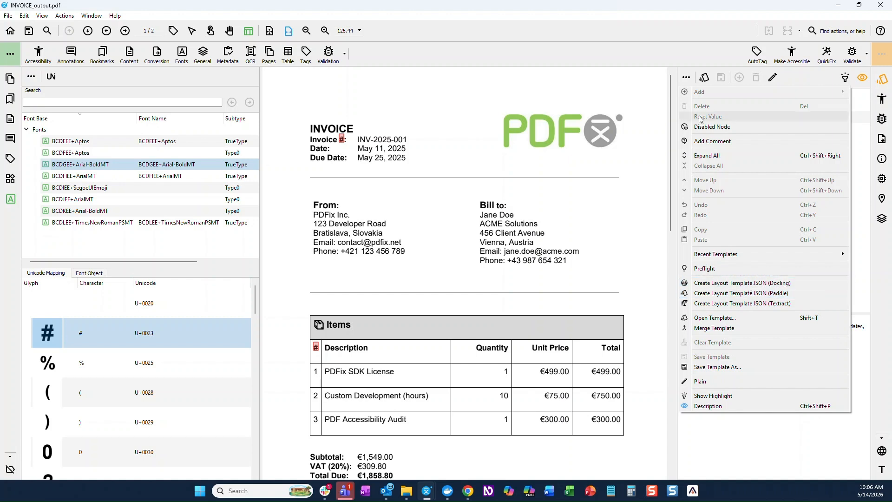
pyautogui.click(697, 53)
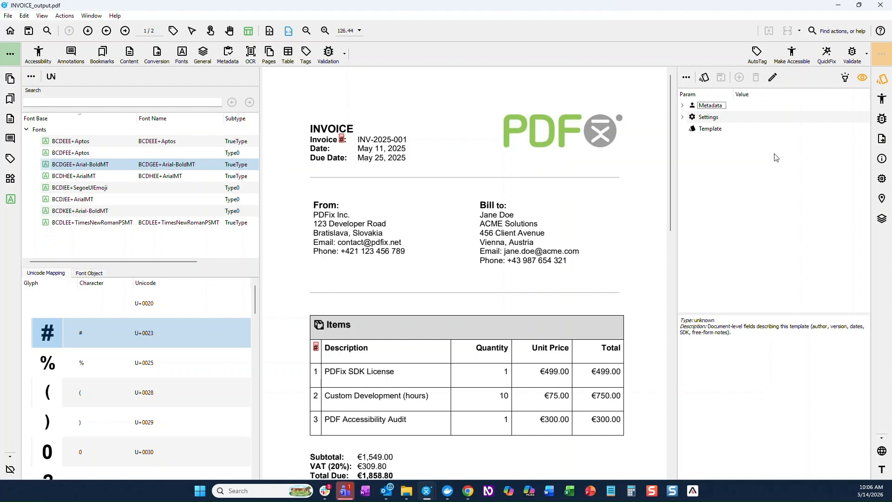
# - Show the TagAs tagging options and select the text of the INVOICE heading with the selection tool
pyautogui.click(882, 99)
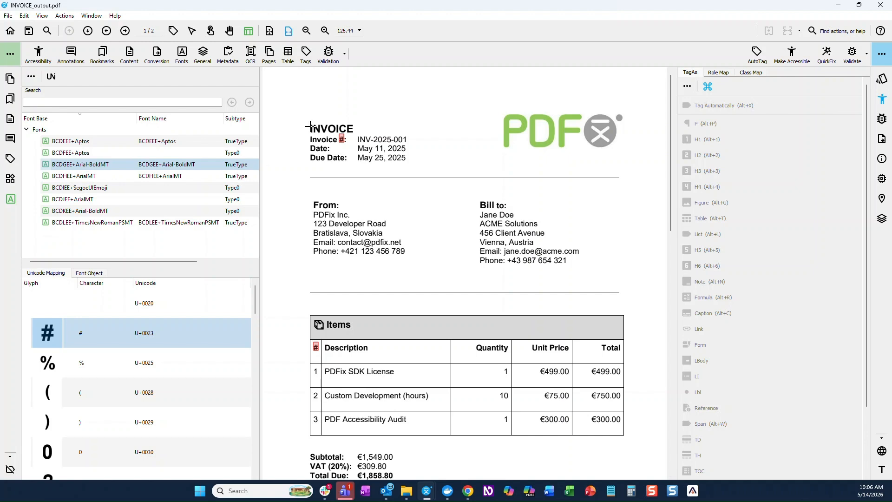
pyautogui.click(192, 30)
pyautogui.moveTo(308, 129); pyautogui.dragTo(348, 129)
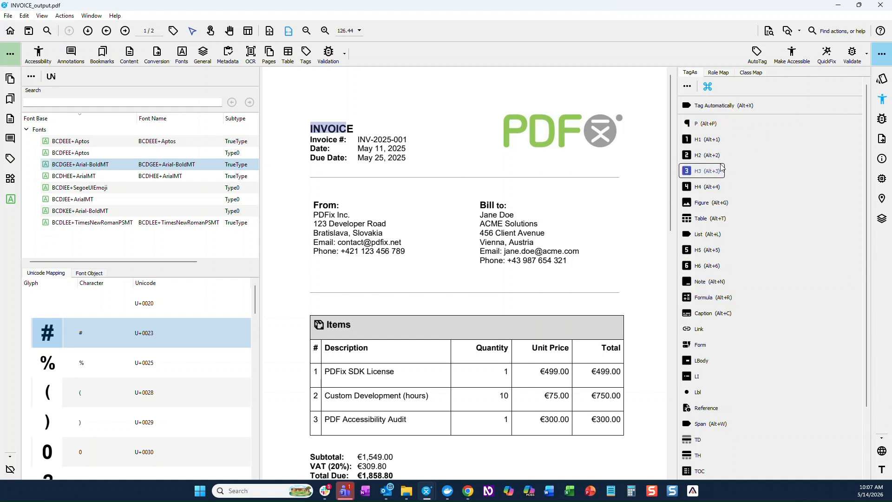
# - View the Role Map and Class Map with their available commands, without creating either map
pyautogui.click(721, 74)
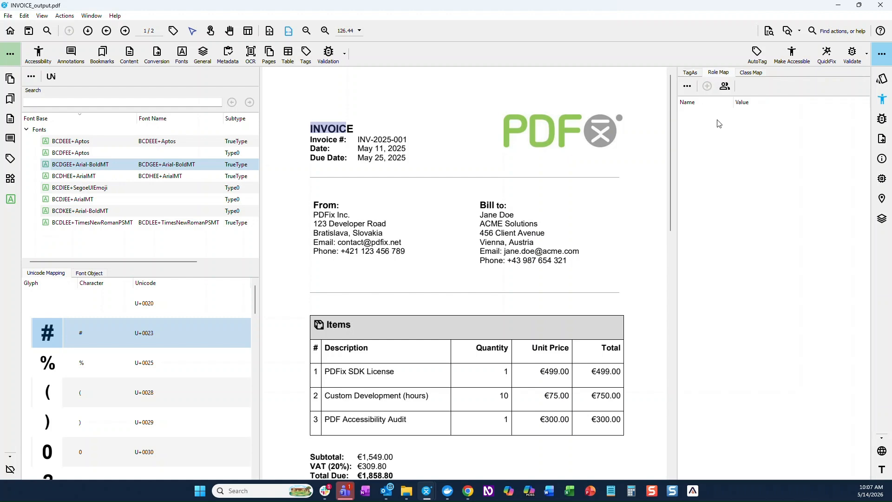
pyautogui.click(687, 87)
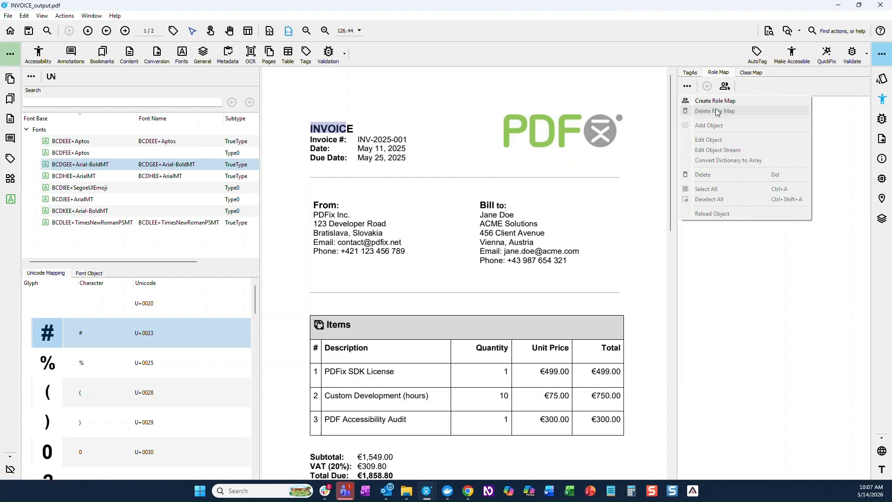
pyautogui.click(752, 73)
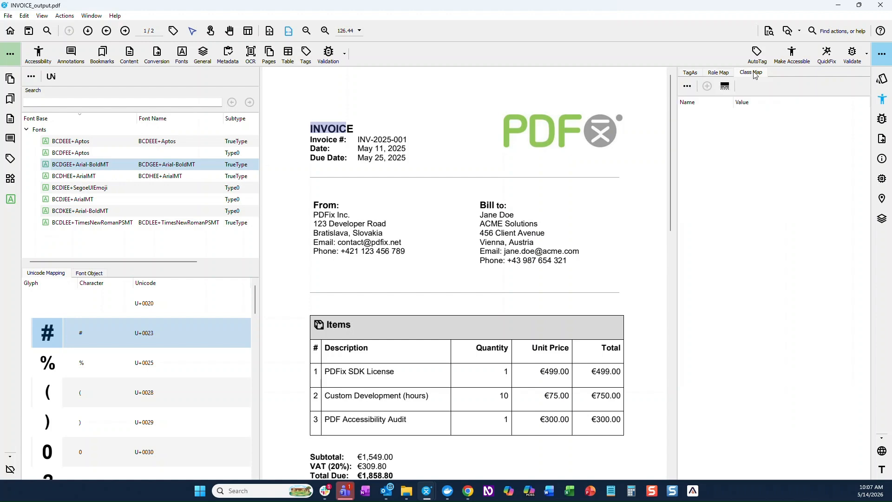
pyautogui.click(687, 87)
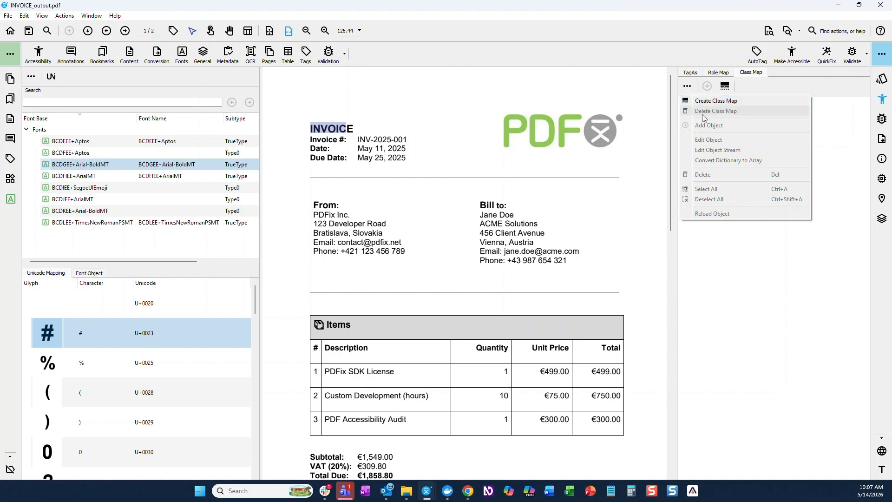
pyautogui.click(848, 165)
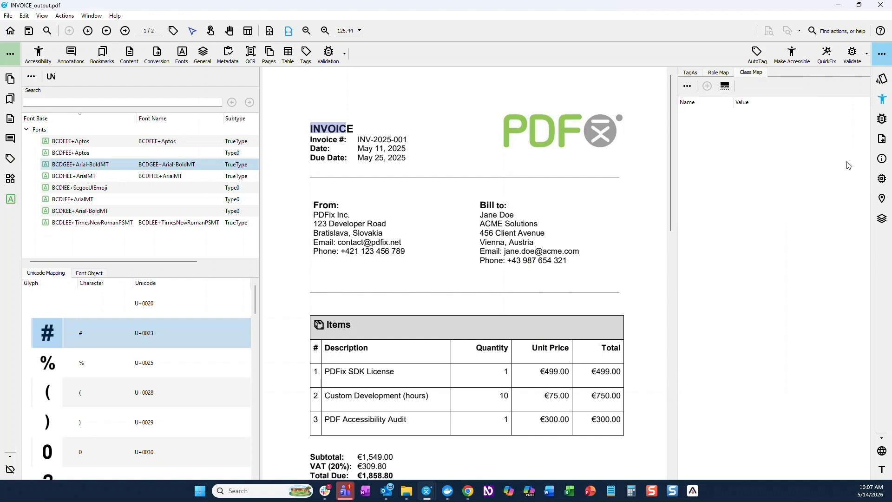
# - Show the validation view and look through the validation profiles there and among the Validation actions, without running any
pyautogui.click(882, 120)
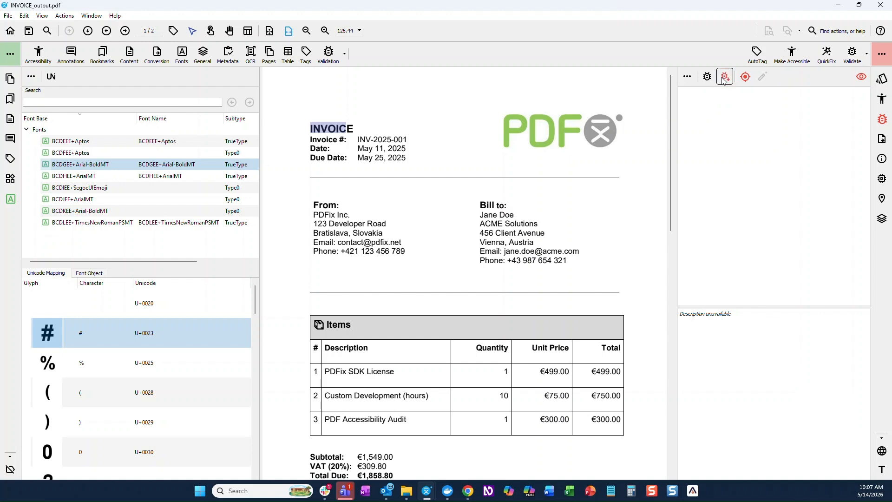
pyautogui.click(724, 78)
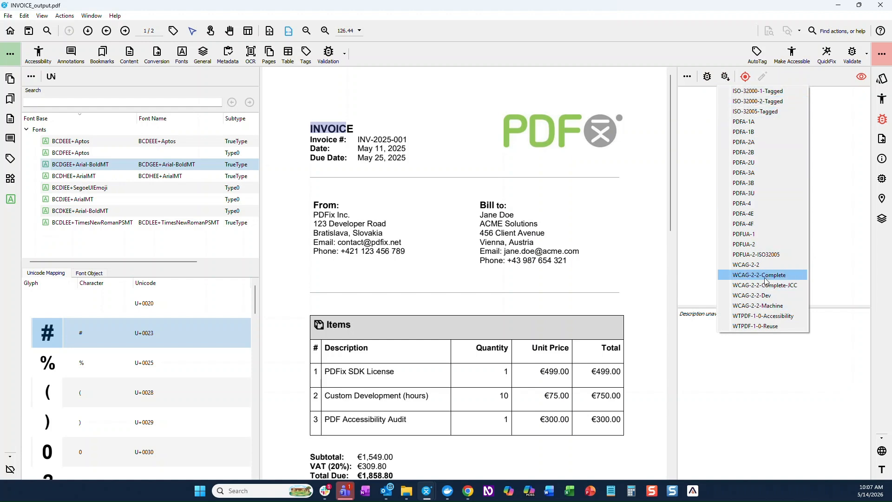
pyautogui.click(703, 158)
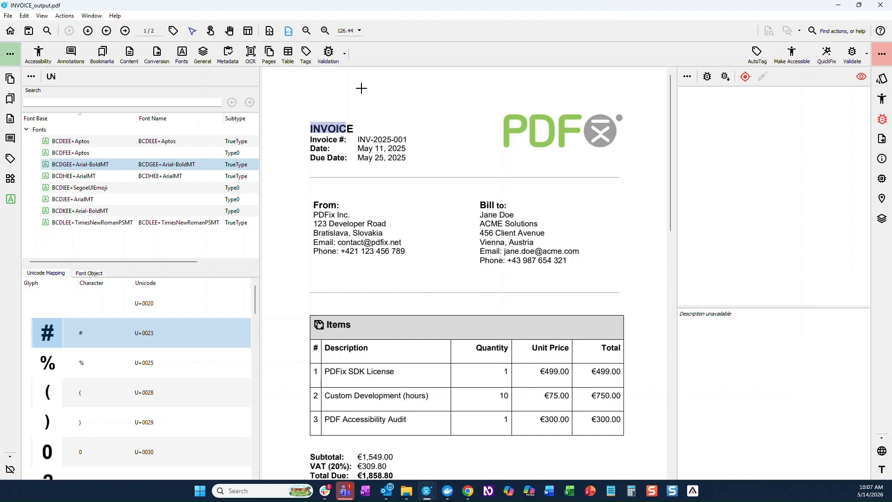
pyautogui.click(329, 55)
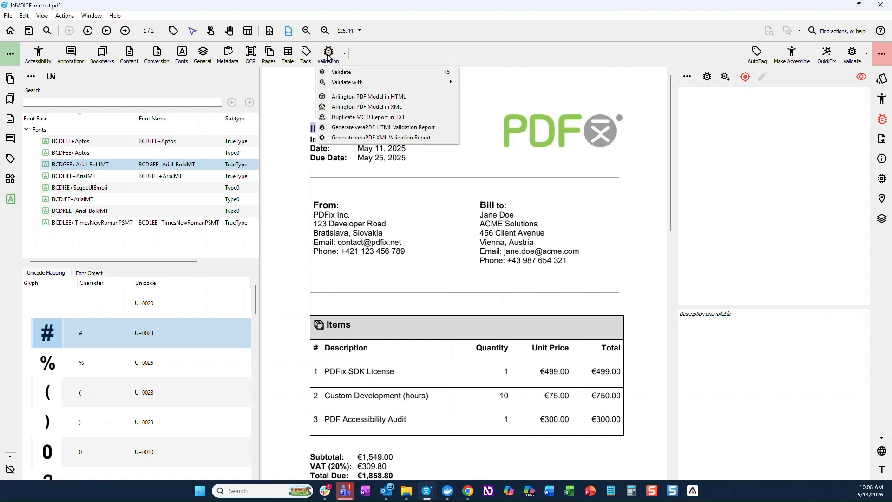
pyautogui.moveTo(339, 83)
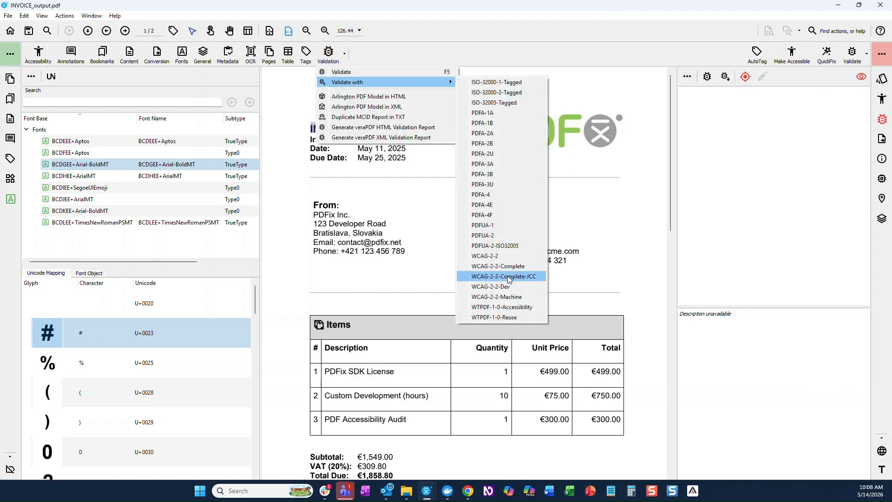
pyautogui.click(572, 56)
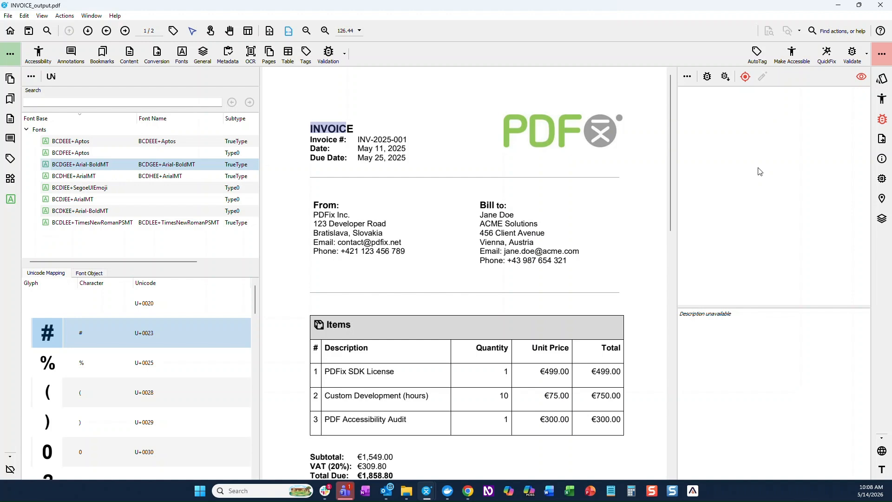
# - Show the conversion view and list the available Conversion actions
pyautogui.click(882, 140)
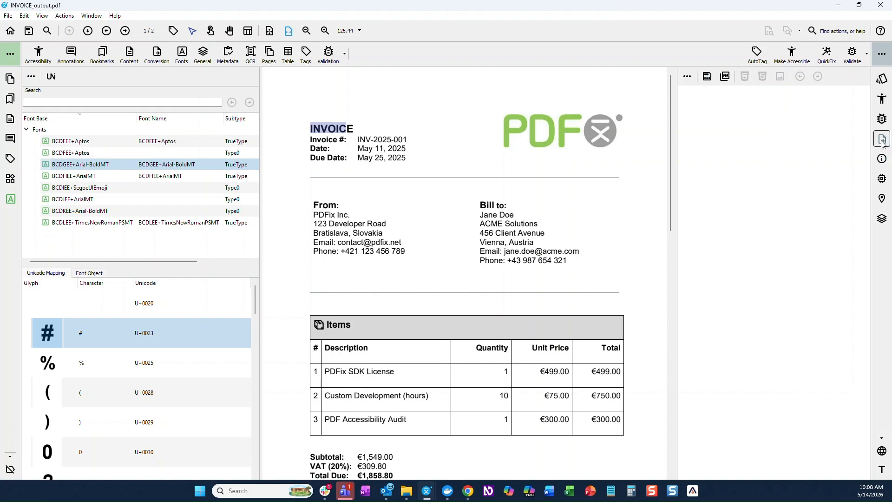
pyautogui.click(162, 58)
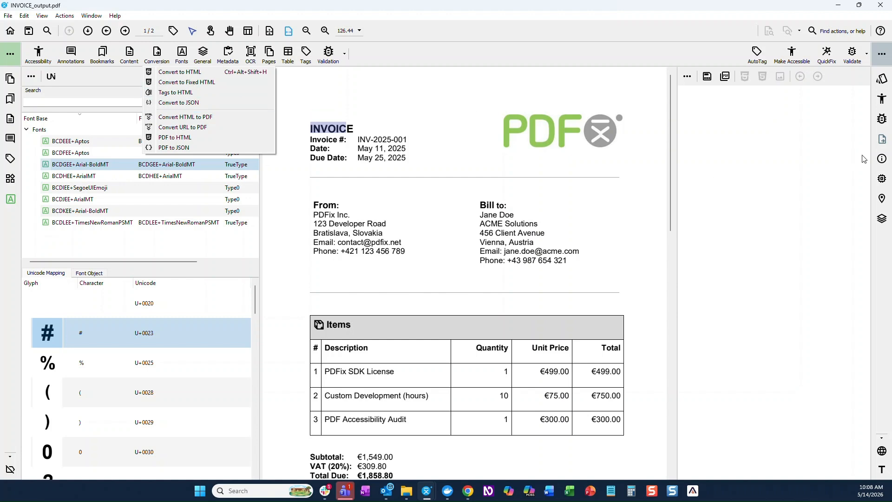
# - Inspect the object properties of the letter V in the INVOICE heading, and expand the /Root dictionary in the document's object tree
pyautogui.click(882, 159)
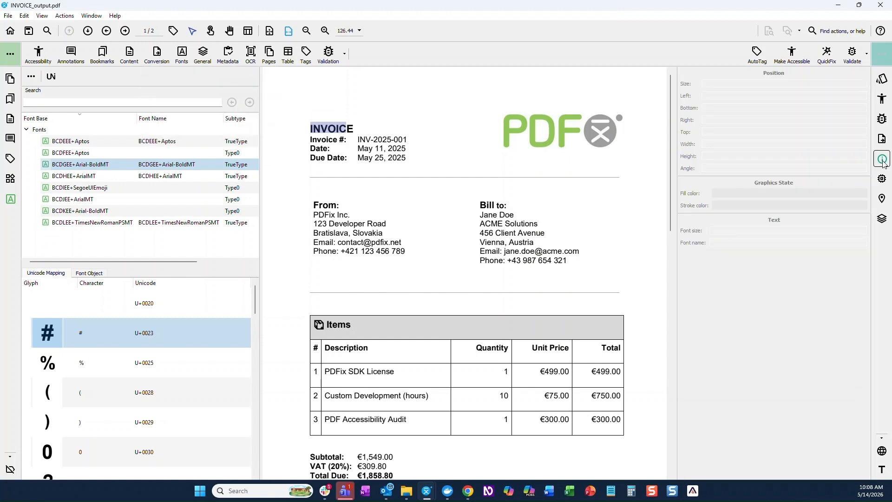
pyautogui.click(324, 128)
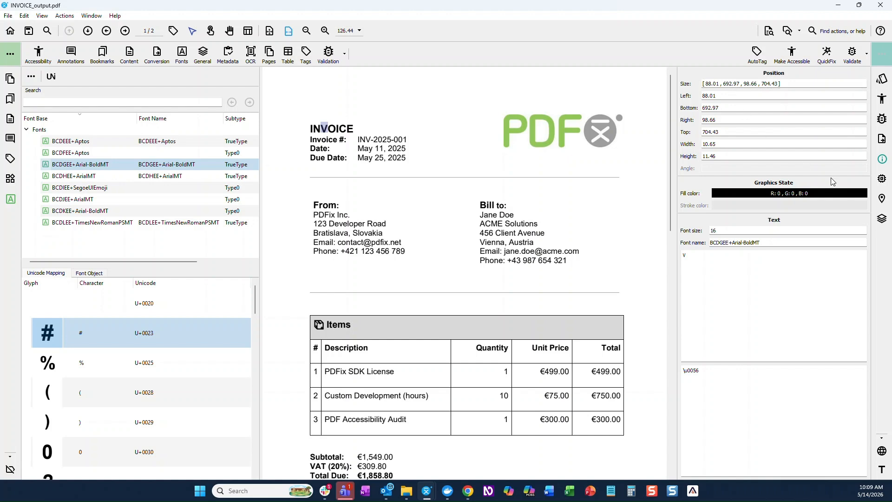
pyautogui.click(879, 180)
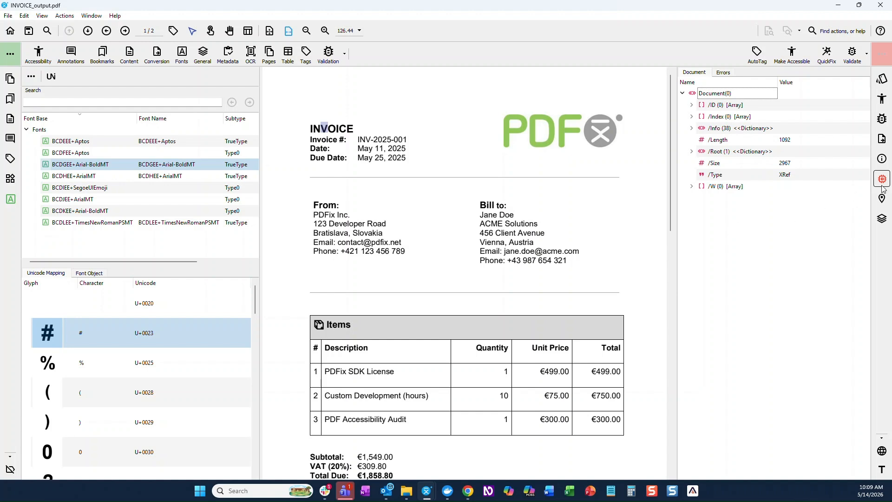
pyautogui.click(692, 152)
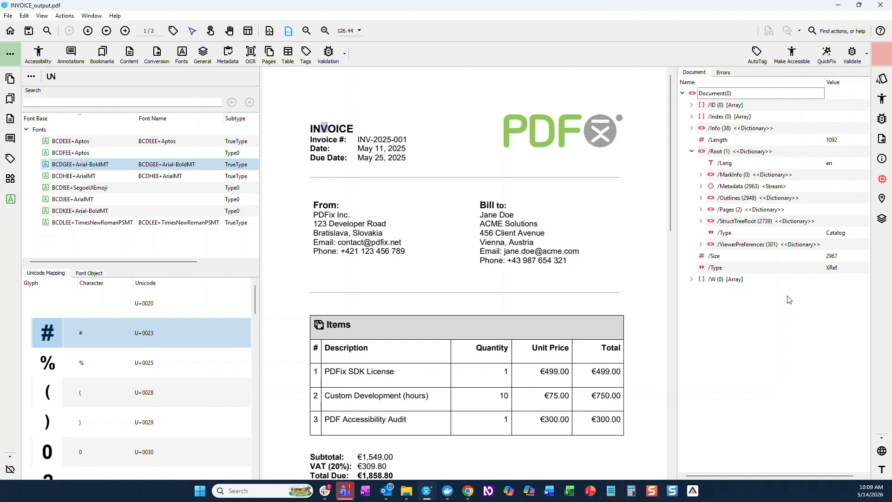
# - Copy the destination of the INVOICE heading found under H1 in the Tags Destinations
pyautogui.click(882, 199)
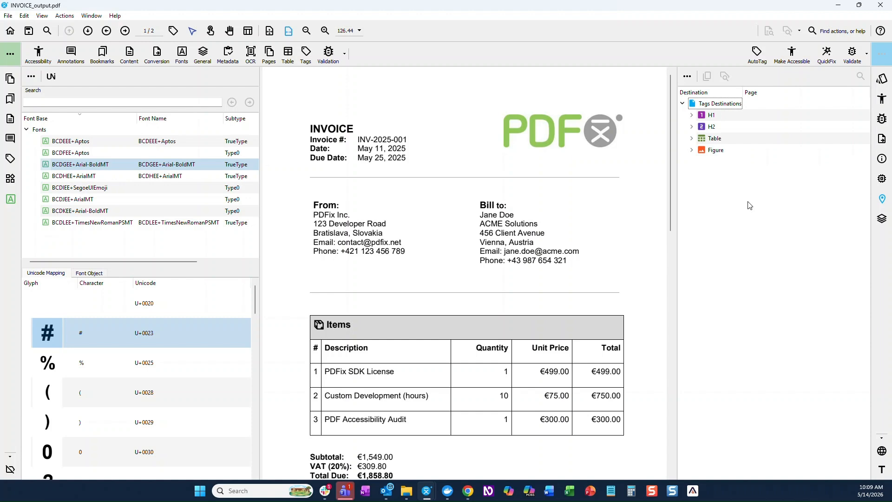
pyautogui.click(692, 115)
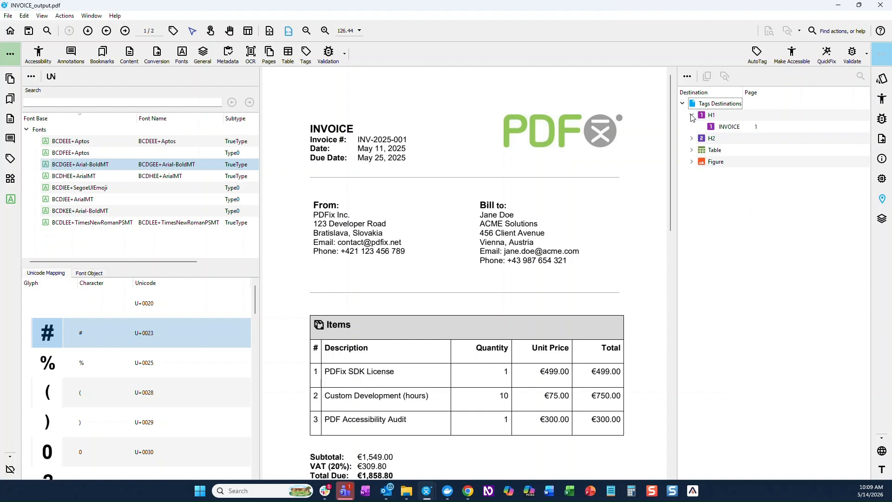
pyautogui.rightClick(730, 130)
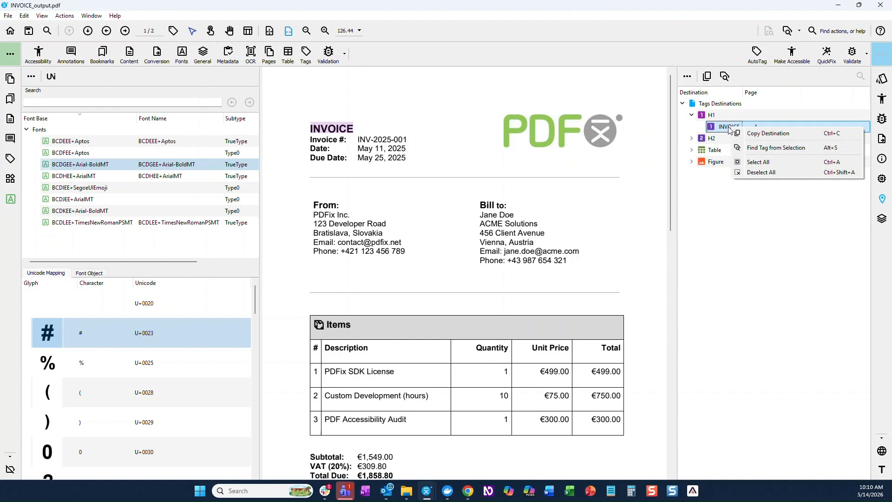
pyautogui.click(767, 134)
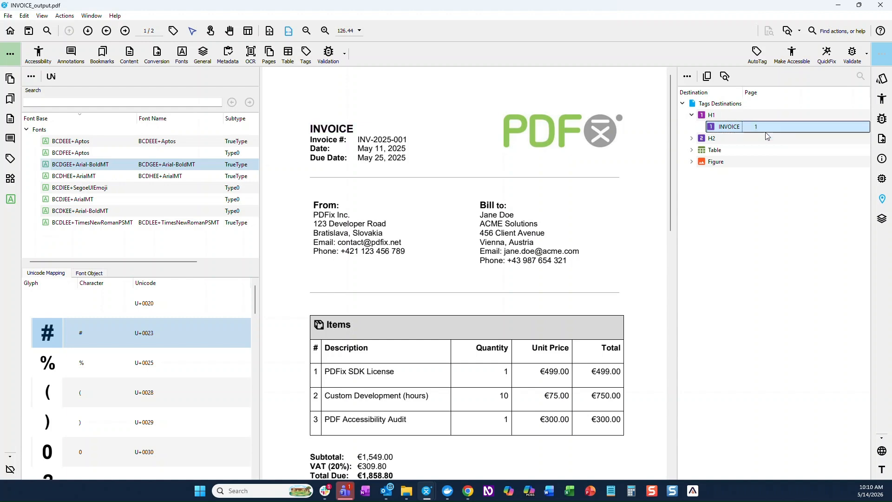
# - Create a link from the last P tag on page 2 to the copied destination, and select its Link - OBJR entry in the tag tree
pyautogui.click(10, 158)
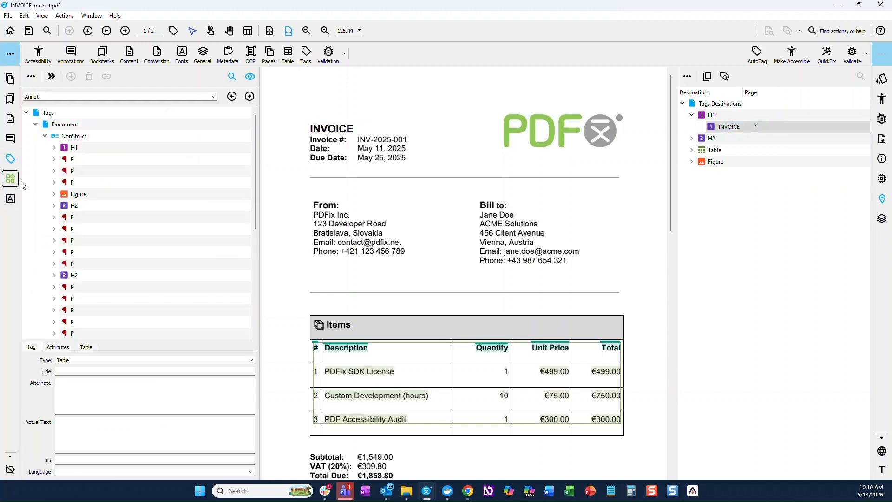
pyautogui.scroll(-1, 70, 232)
pyautogui.click(90, 335)
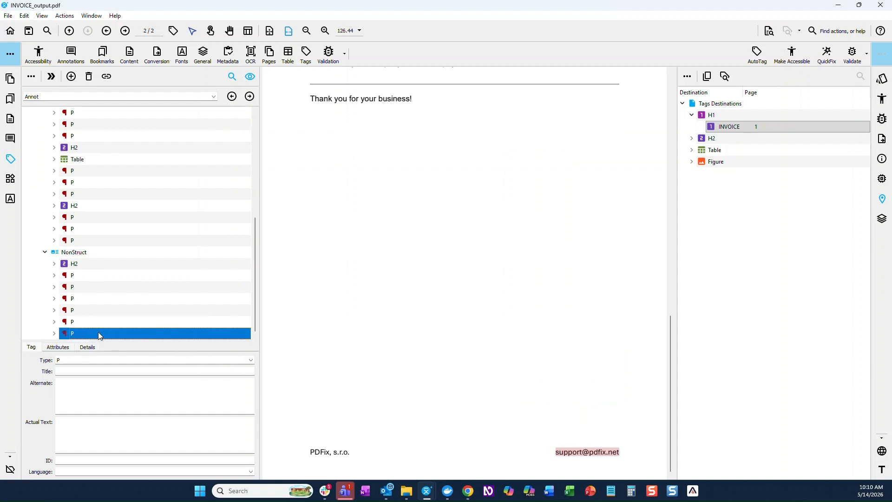
pyautogui.click(106, 77)
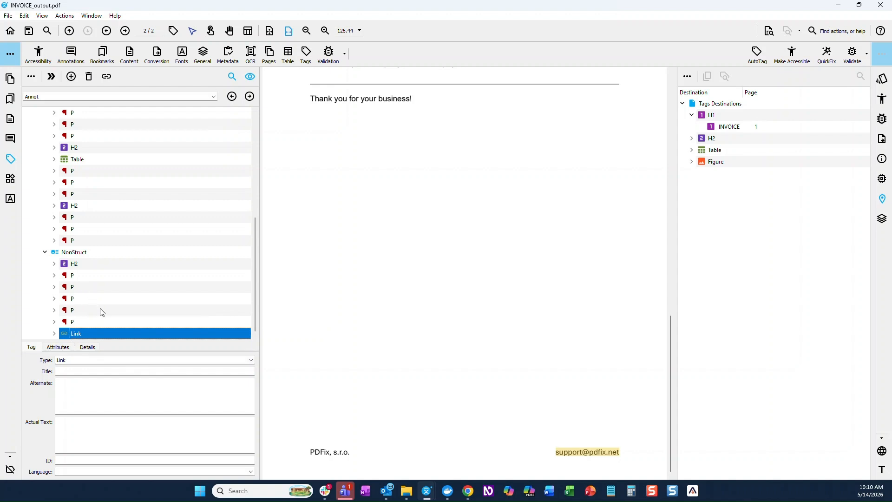
pyautogui.click(55, 333)
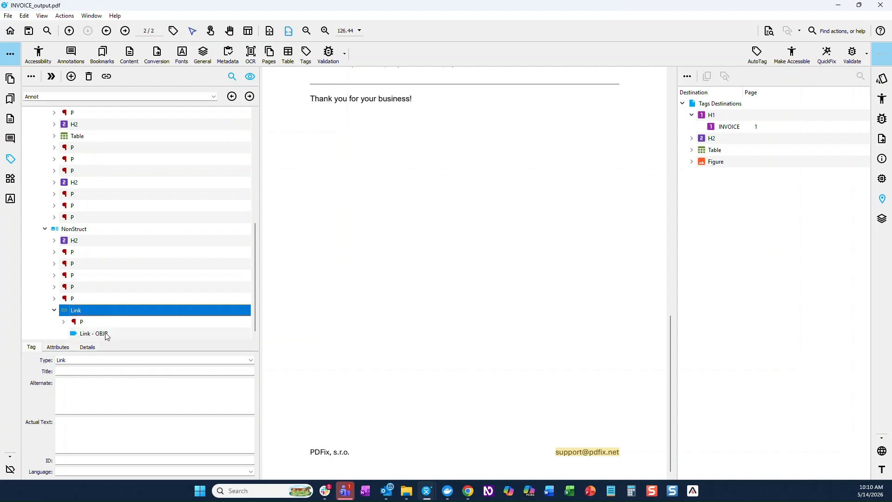
pyautogui.click(105, 332)
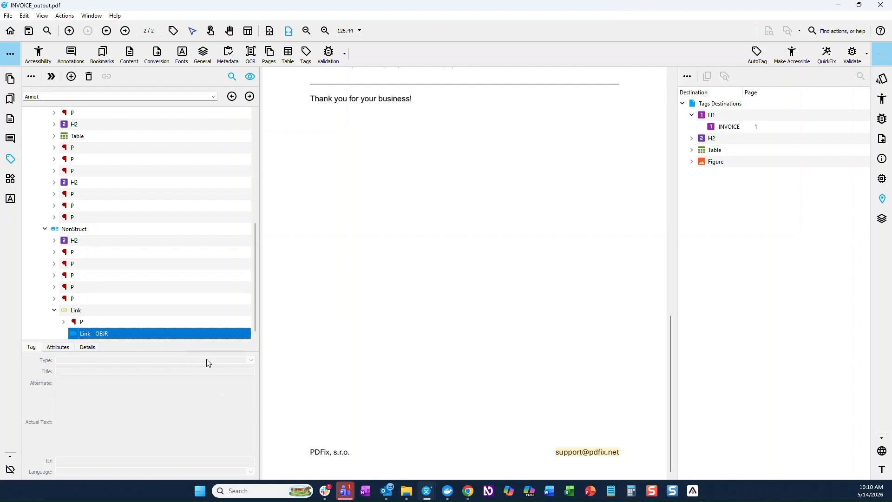
# - Return to the top of page 1 and show the custom action view with the Delete Empty or Tags with Spaces action
pyautogui.scroll(10, 528, 419)
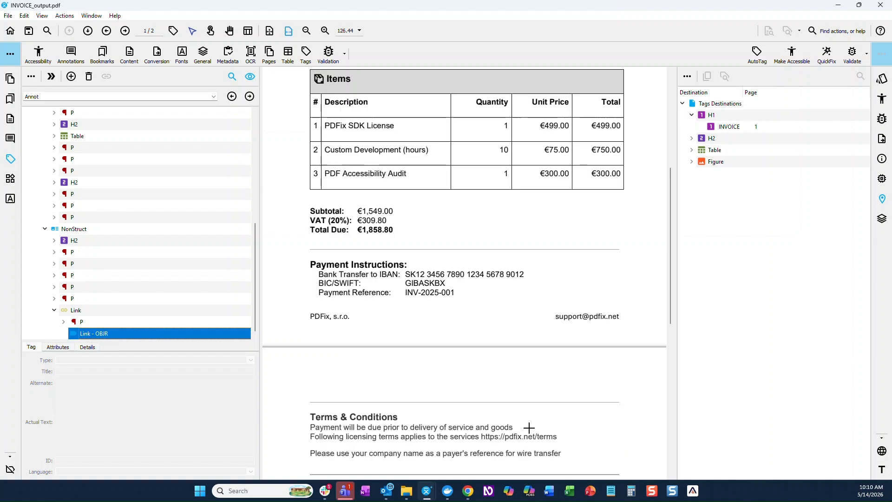
pyautogui.scroll(3, 529, 419)
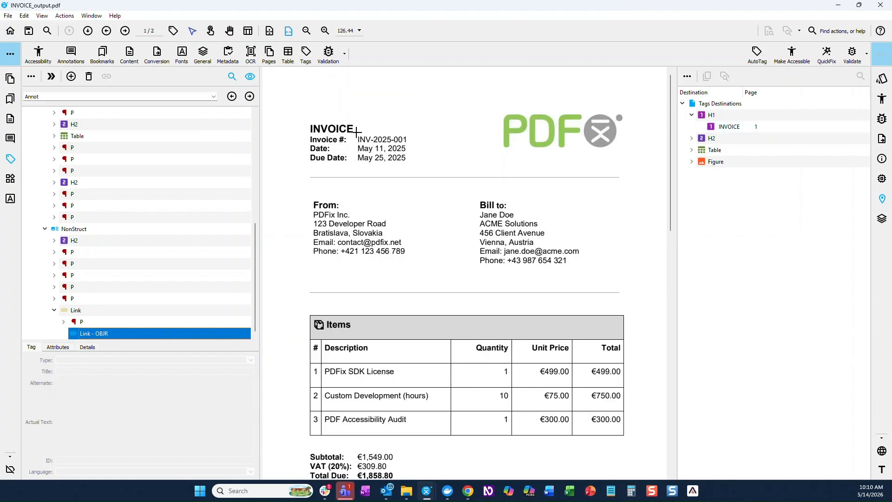
pyautogui.click(882, 219)
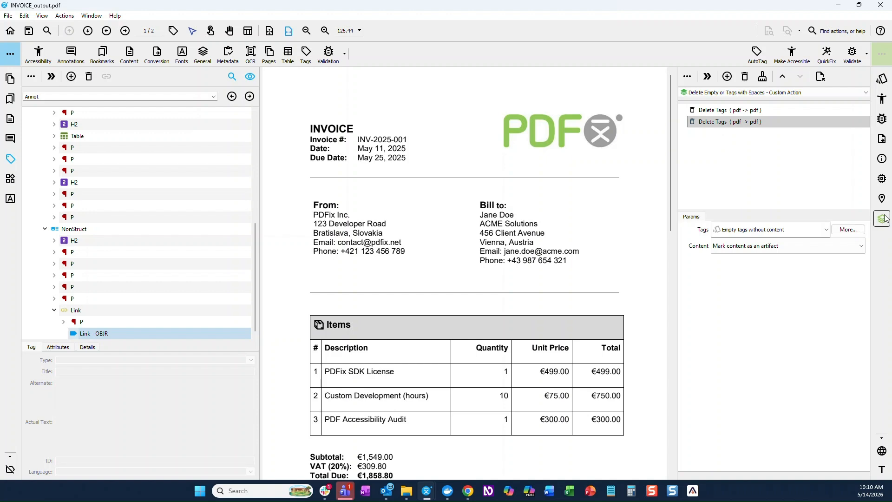
# - Browse the available custom actions and keep Delete Empty or Tags with Spaces as the displayed action
pyautogui.click(866, 92)
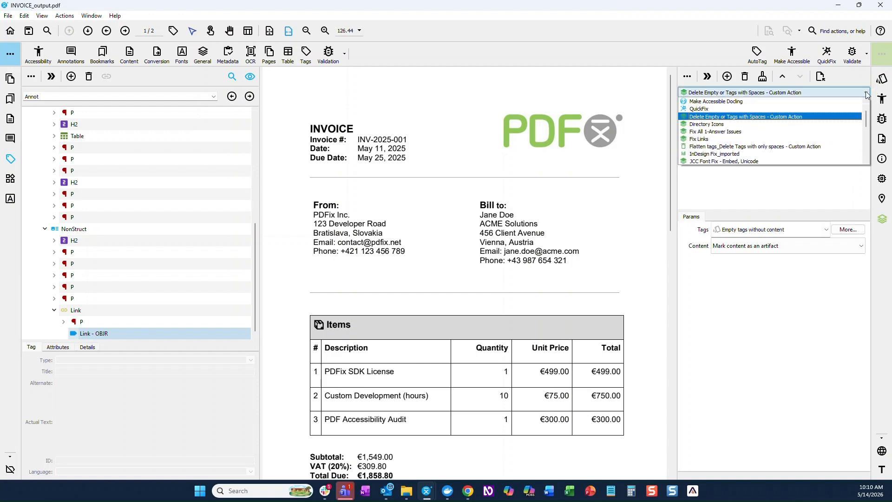
pyautogui.scroll(2, 766, 125)
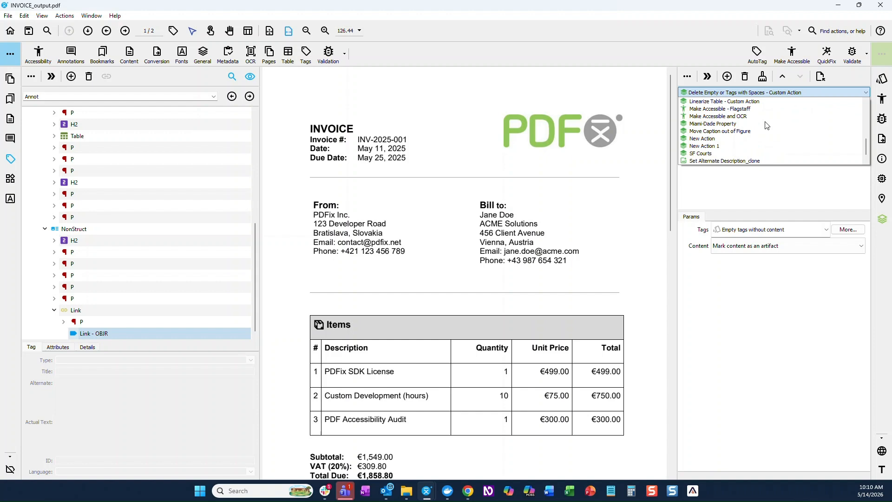
pyautogui.scroll(1, 766, 124)
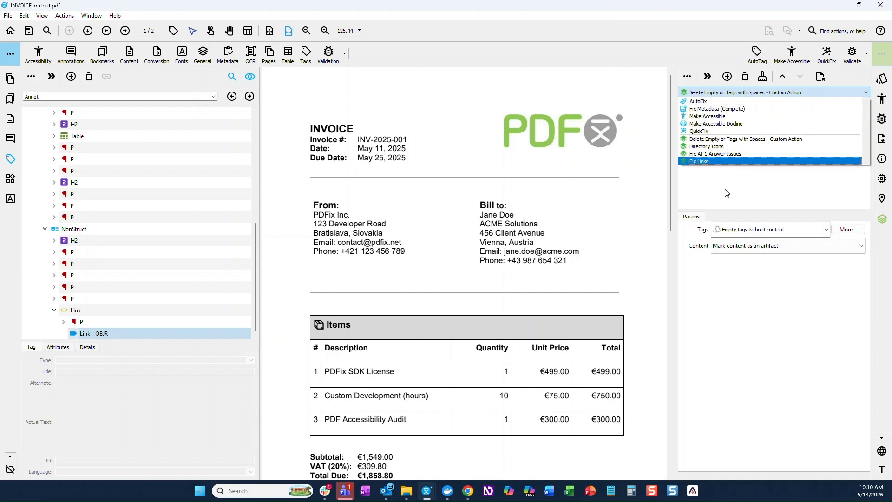
pyautogui.scroll(-3, 729, 139)
pyautogui.click(733, 116)
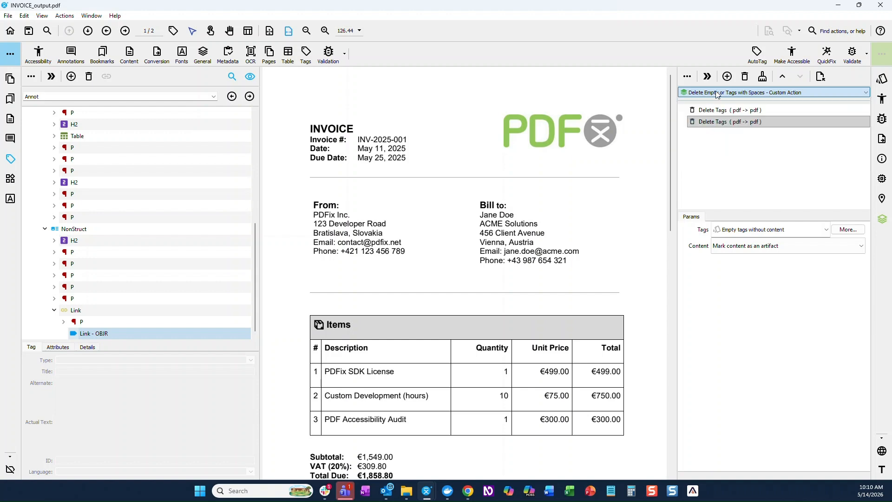
# - Review the parameters of both Delete Tags commands and the tag choices offered for the second one, leaving its selection as is
pyautogui.click(725, 110)
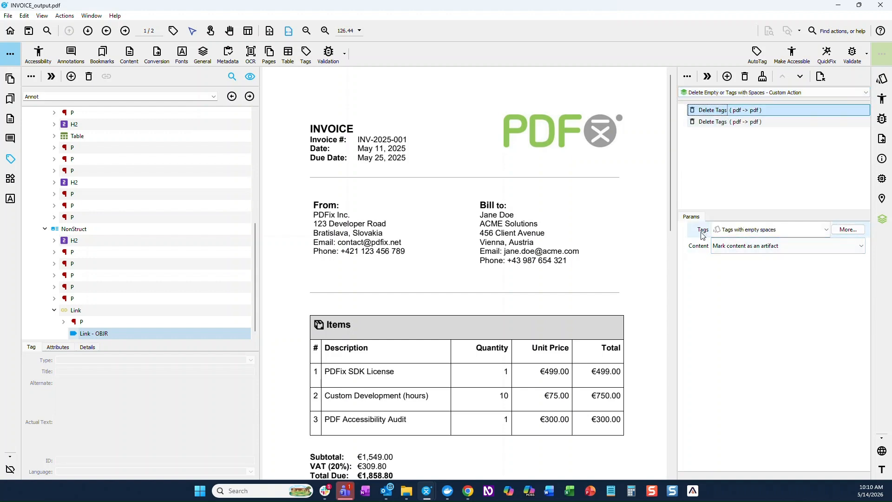
pyautogui.click(731, 121)
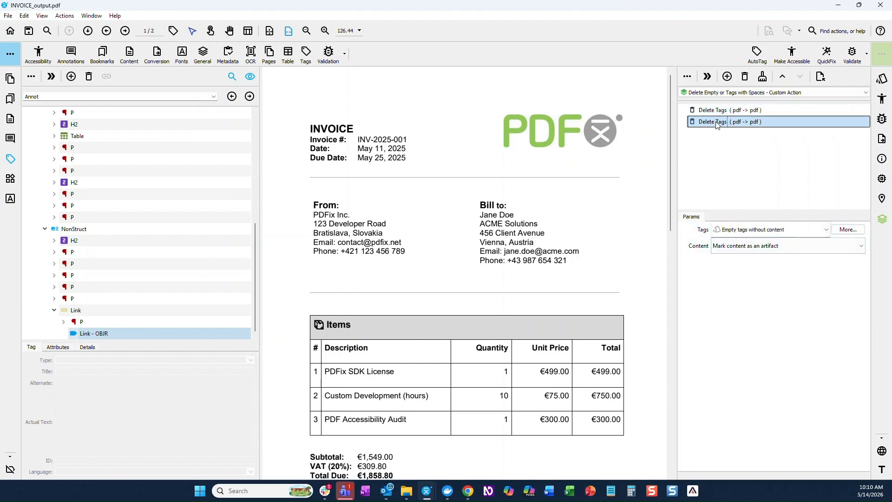
pyautogui.click(827, 229)
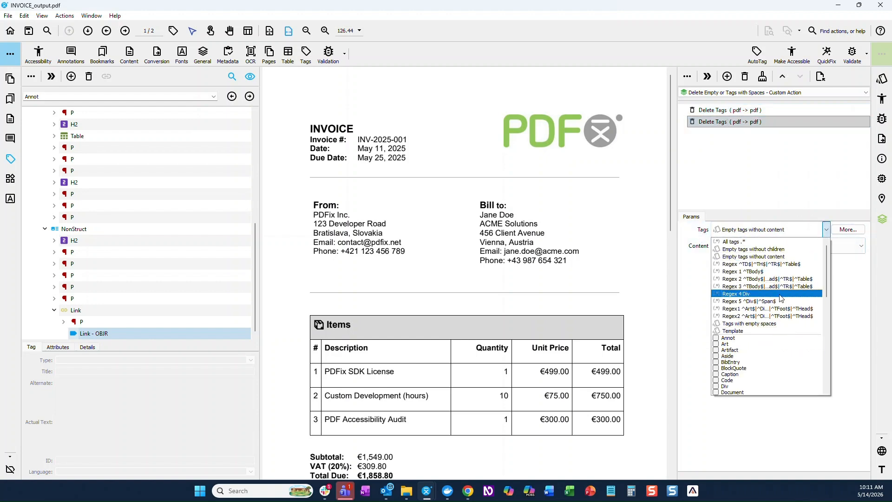
pyautogui.click(748, 177)
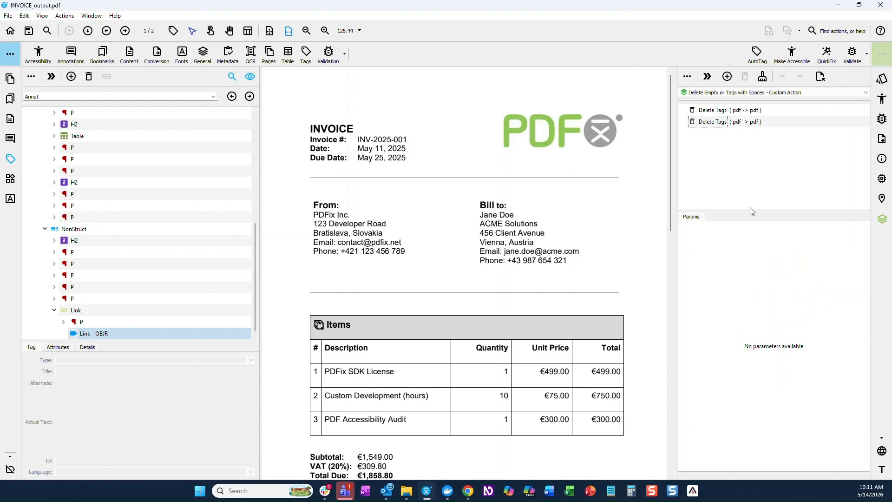